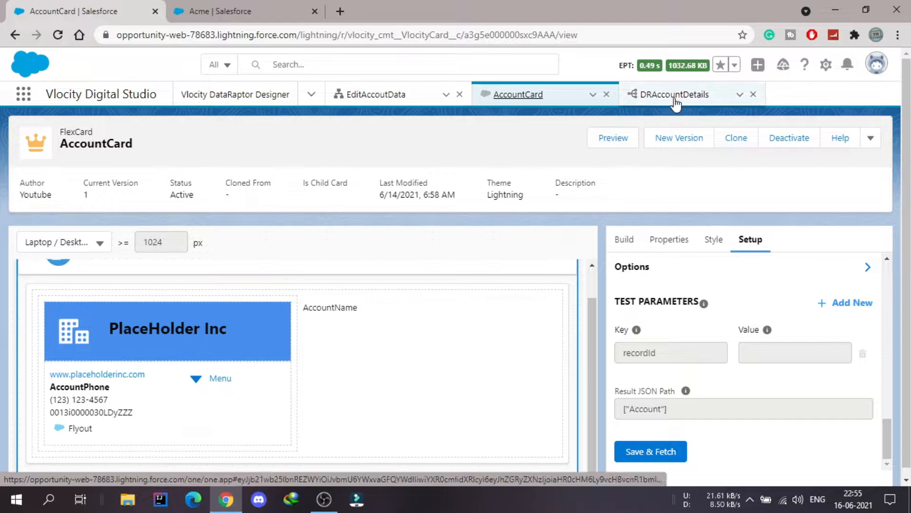
# Compare the AccountCard FlexCard layout with the JSON response in the DRAccountDetails DataRaptor preview.
pyautogui.click(673, 94)
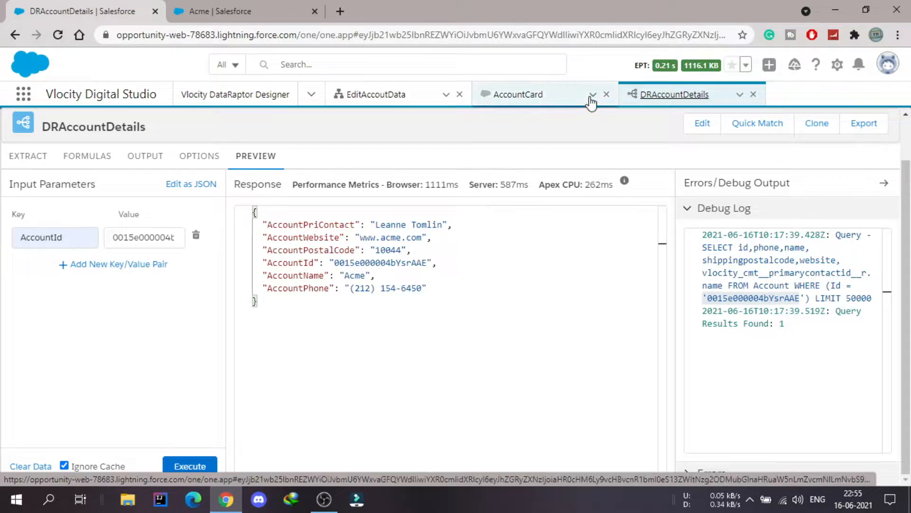
pyautogui.click(535, 96)
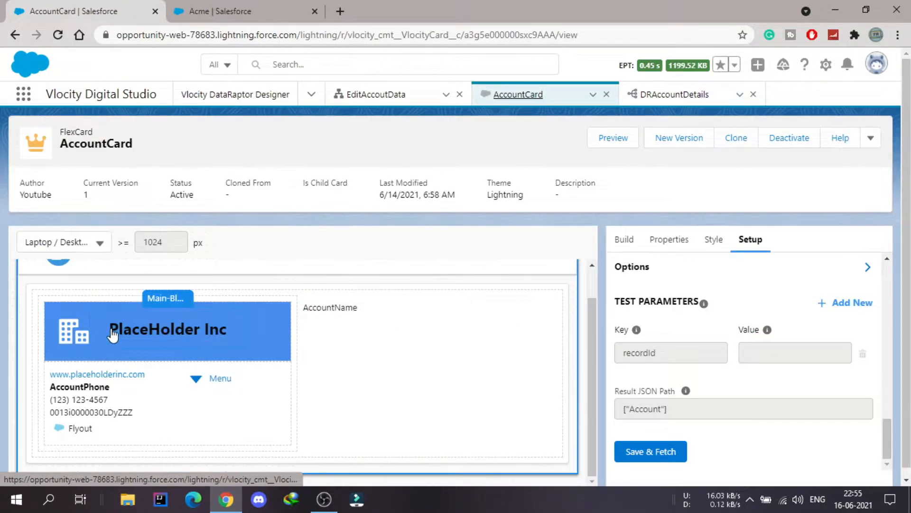
pyautogui.click(658, 108)
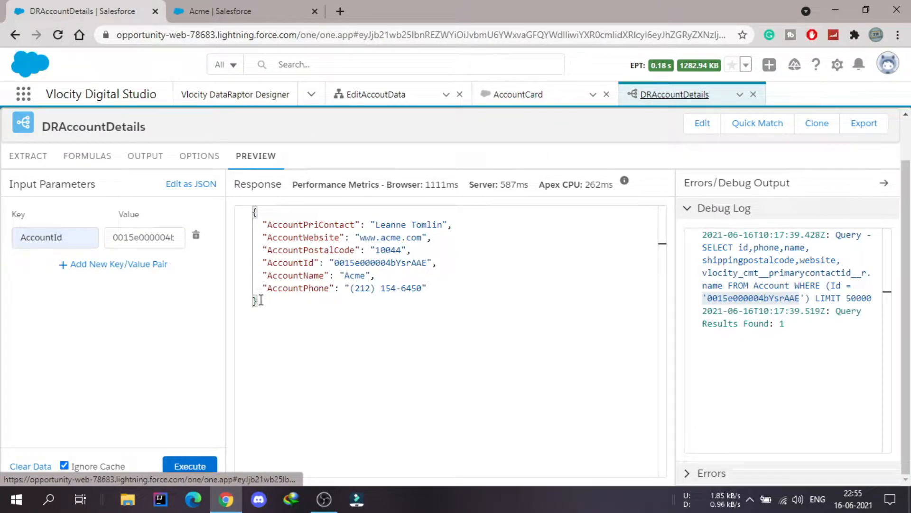
pyautogui.moveTo(260, 300); pyautogui.dragTo(252, 212)
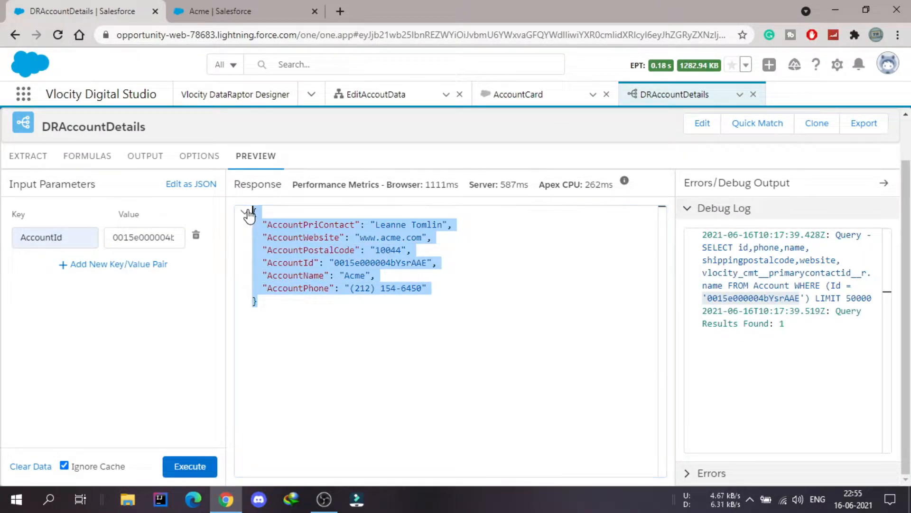
pyautogui.click(481, 258)
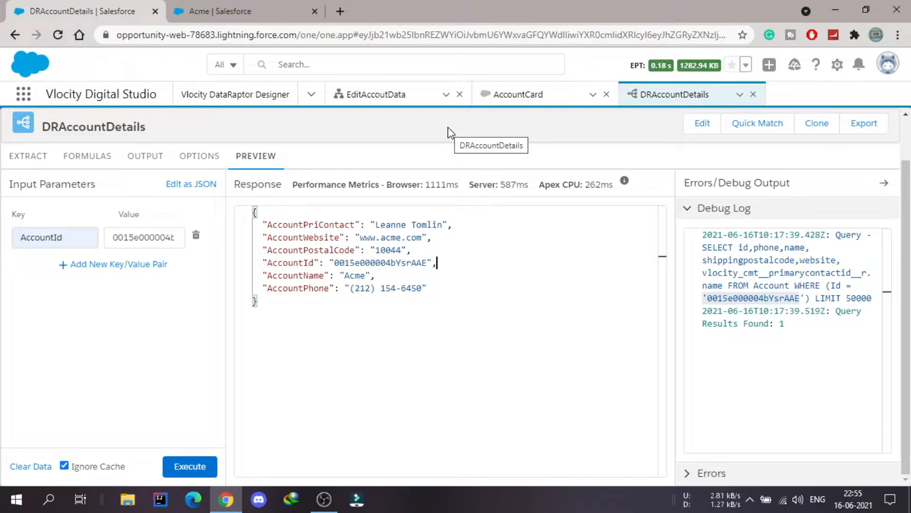
pyautogui.click(519, 96)
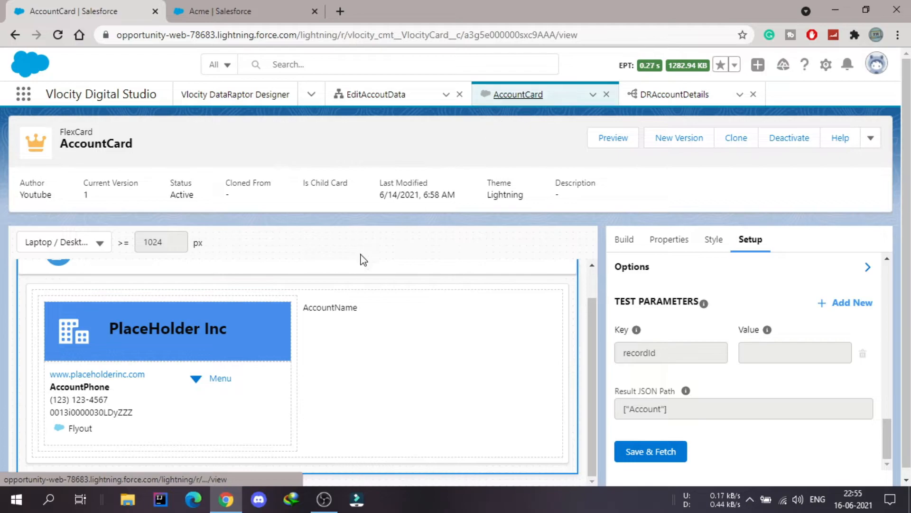
pyautogui.click(663, 95)
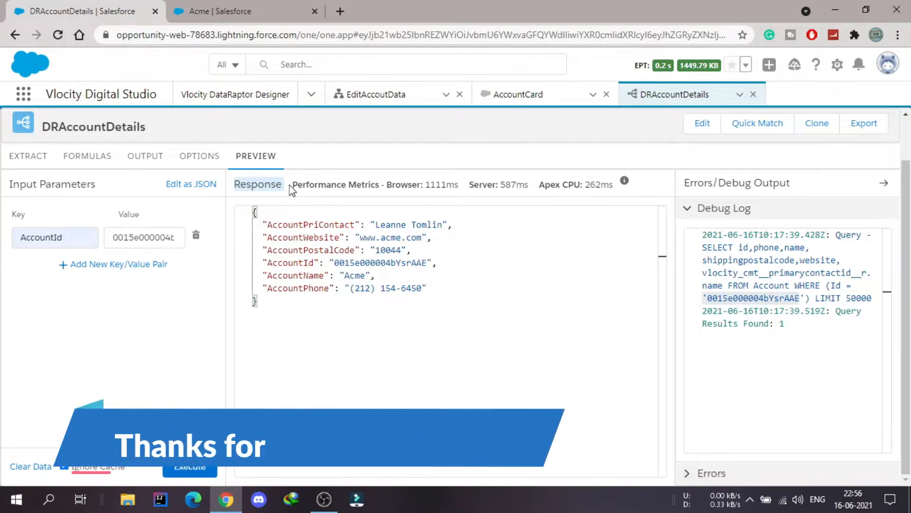
# Open the Vlocity Integration Procedures list, checking the AccountCard FlexCard's setup before returning to the list.
pyautogui.click(311, 94)
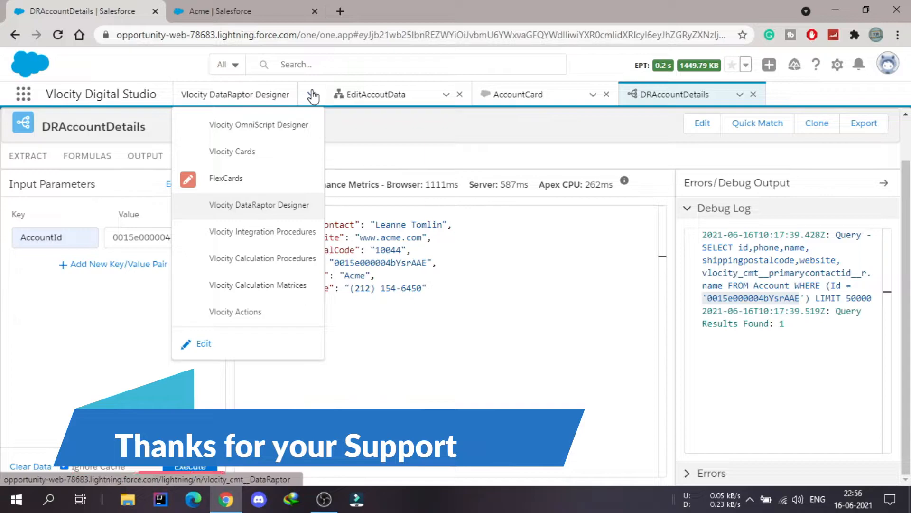
pyautogui.click(274, 234)
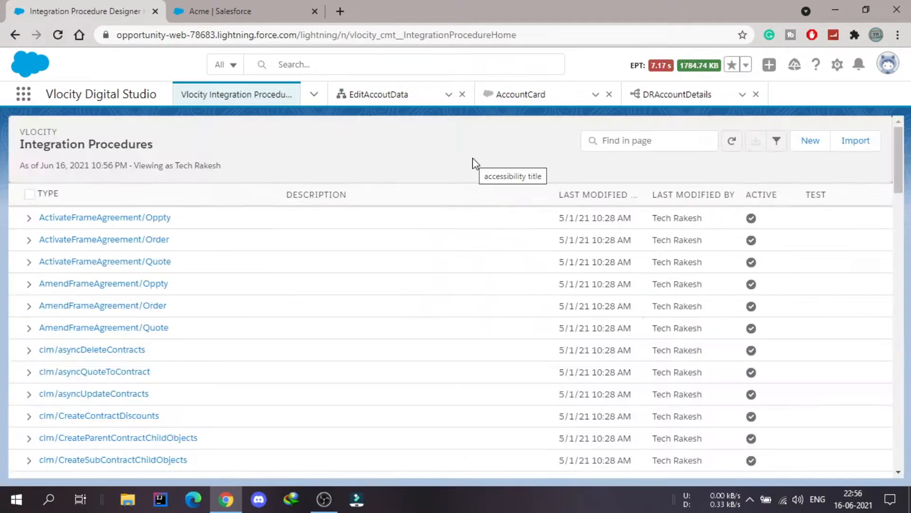
pyautogui.click(536, 102)
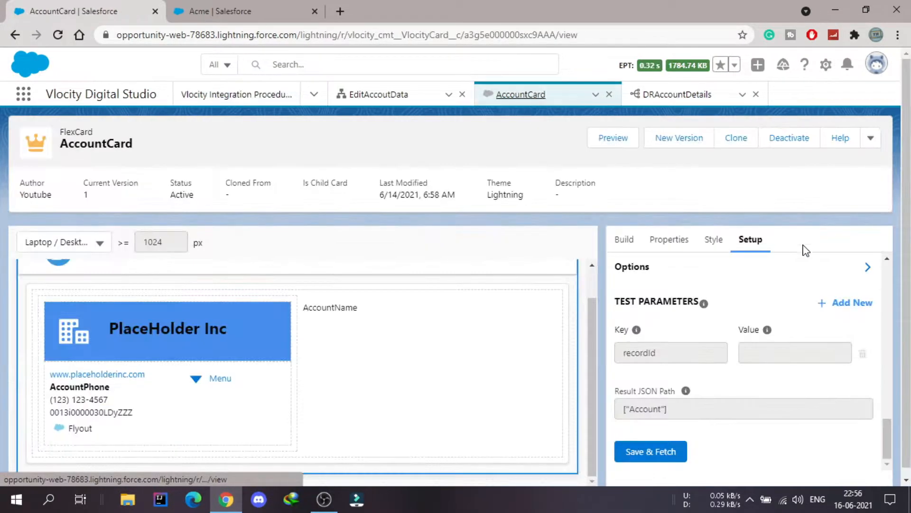
pyautogui.scroll(-1, 355, 256)
pyautogui.scroll(1, 358, 256)
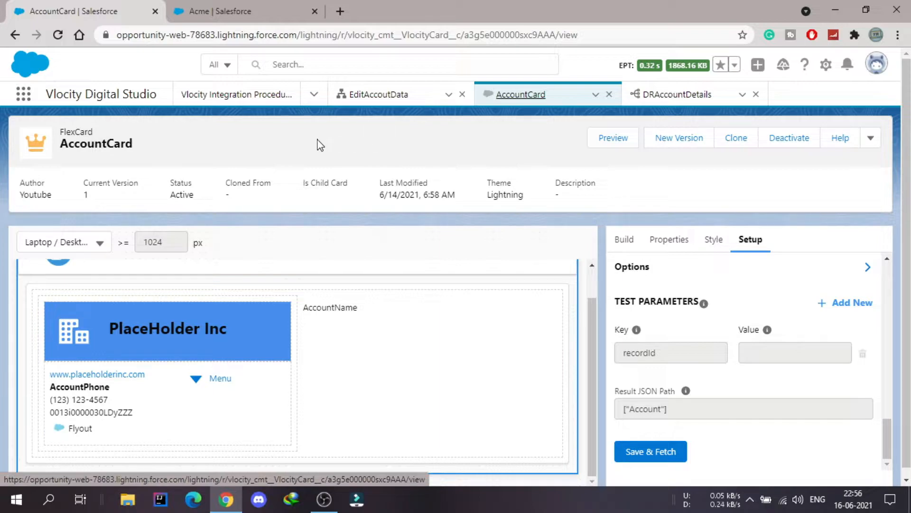
pyautogui.click(243, 103)
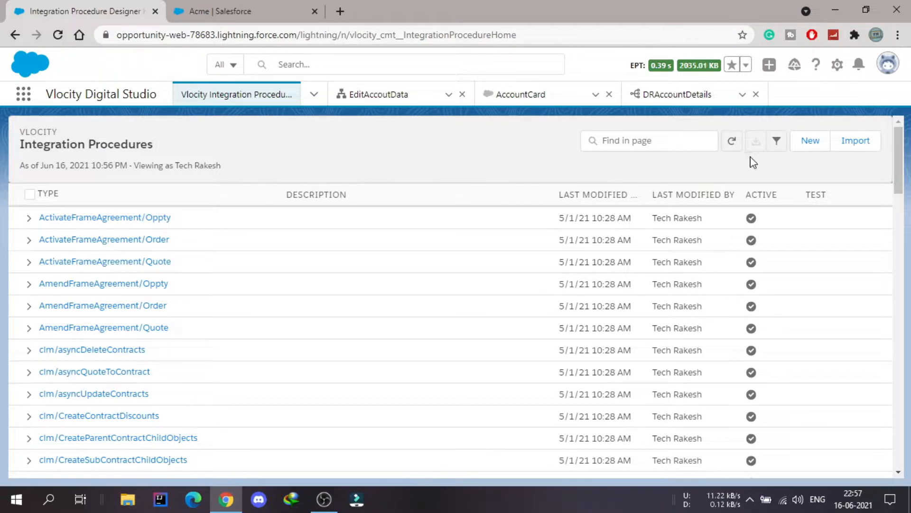
# Create a new integration procedure and name it IPGetAccountDetails.
pyautogui.click(811, 141)
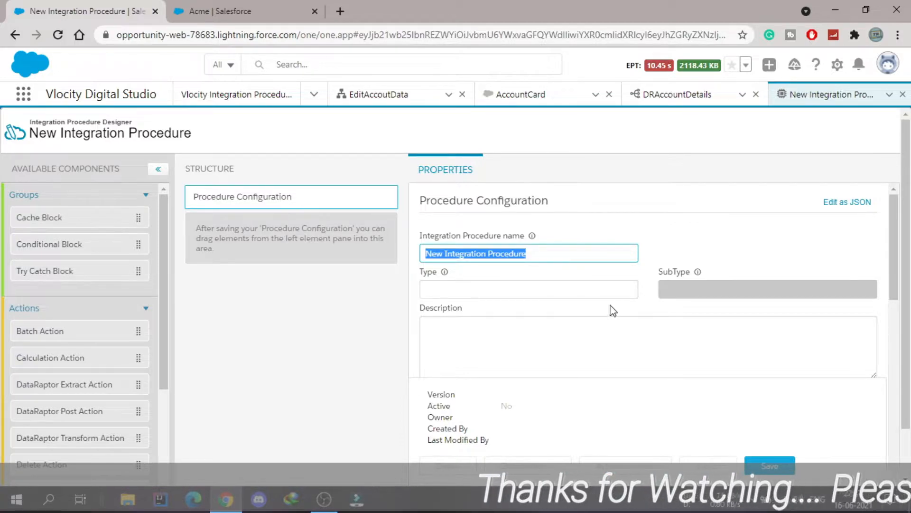
pyautogui.press('BackSpace')
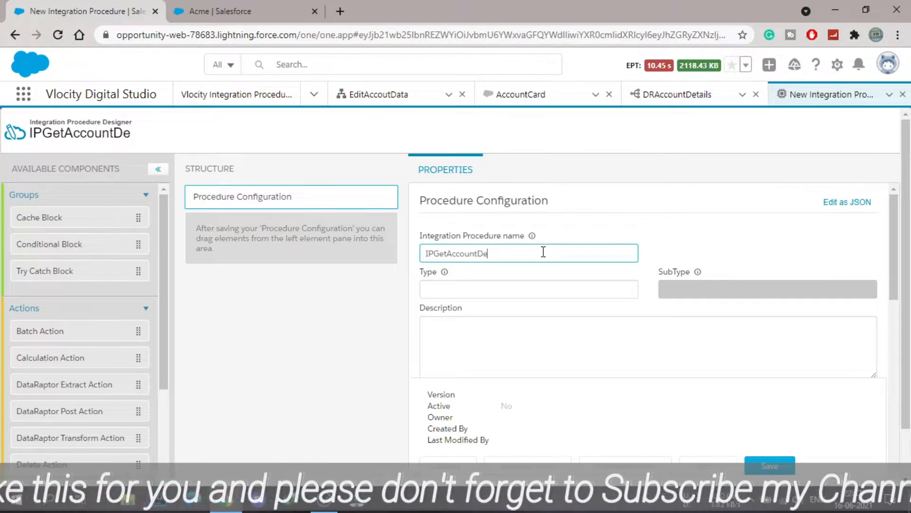
pyautogui.write('ils')
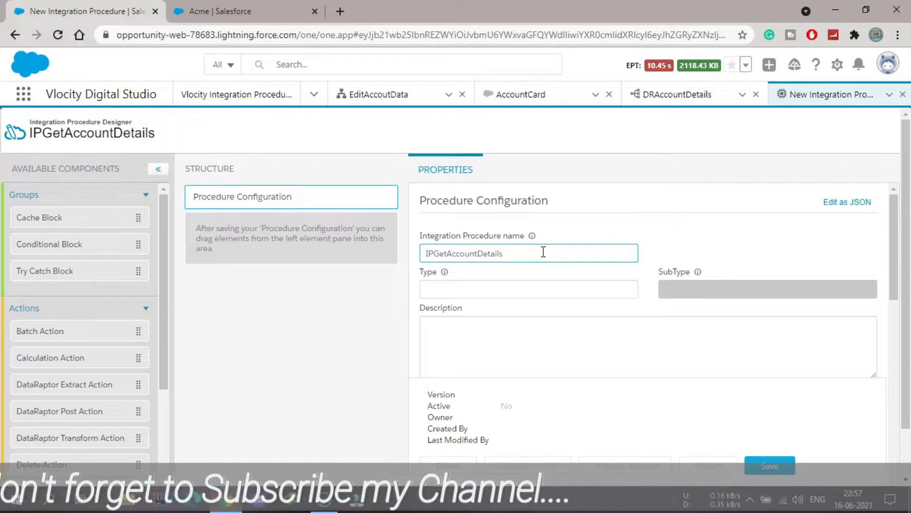
pyautogui.click(597, 242)
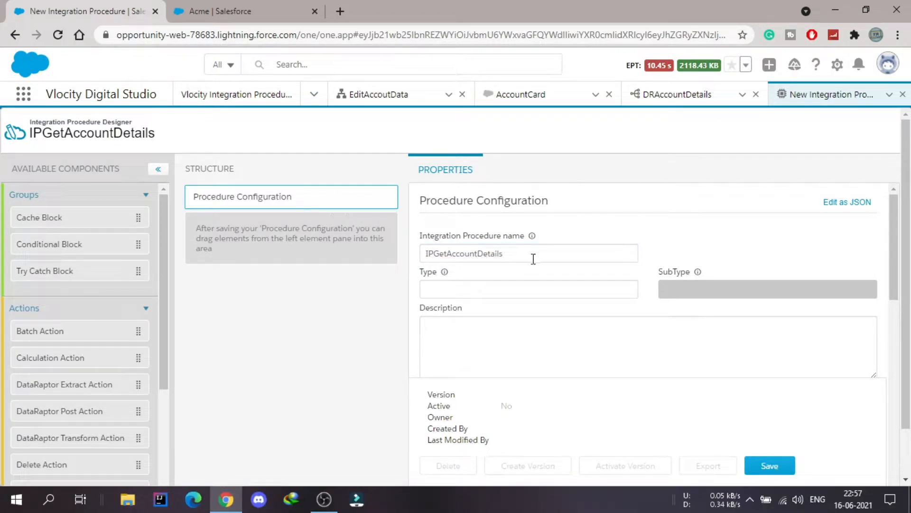
pyautogui.moveTo(518, 255); pyautogui.dragTo(428, 255)
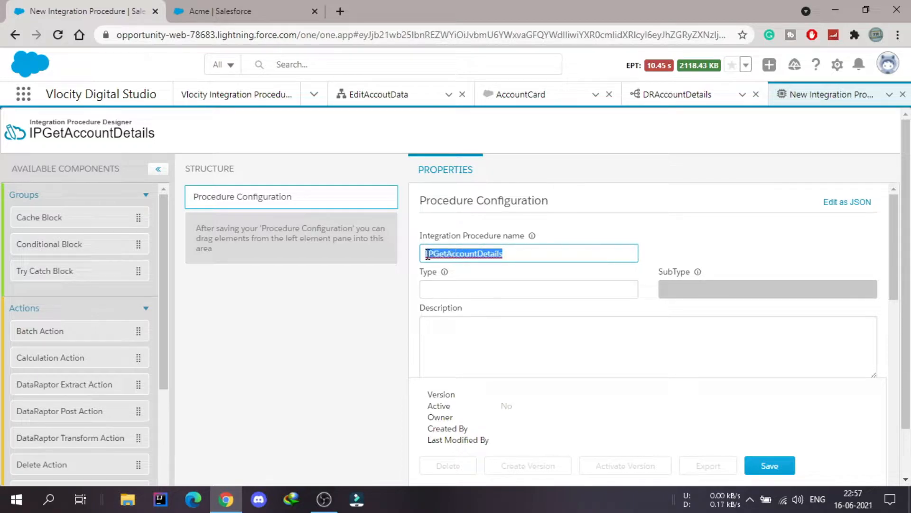
pyautogui.click(666, 247)
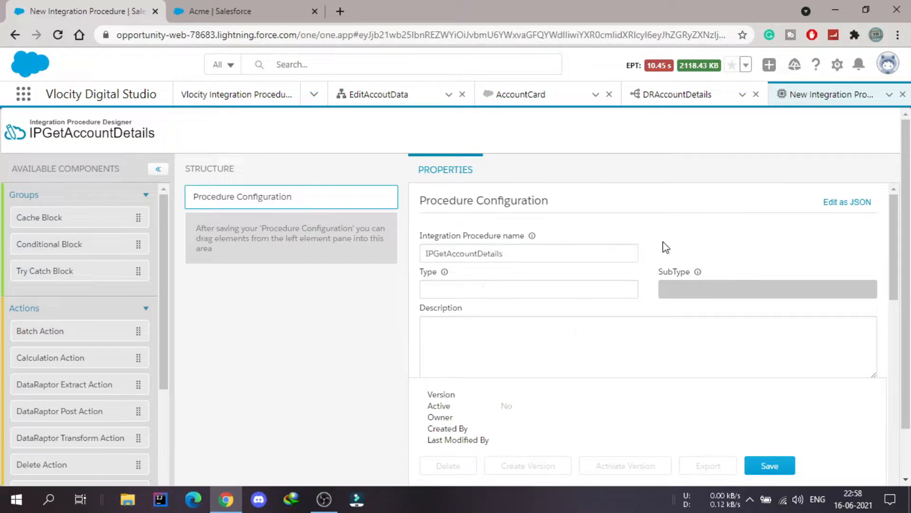
# Set the integration procedure's type to Get and its subtype to AccountDetails, and save it.
pyautogui.click(505, 291)
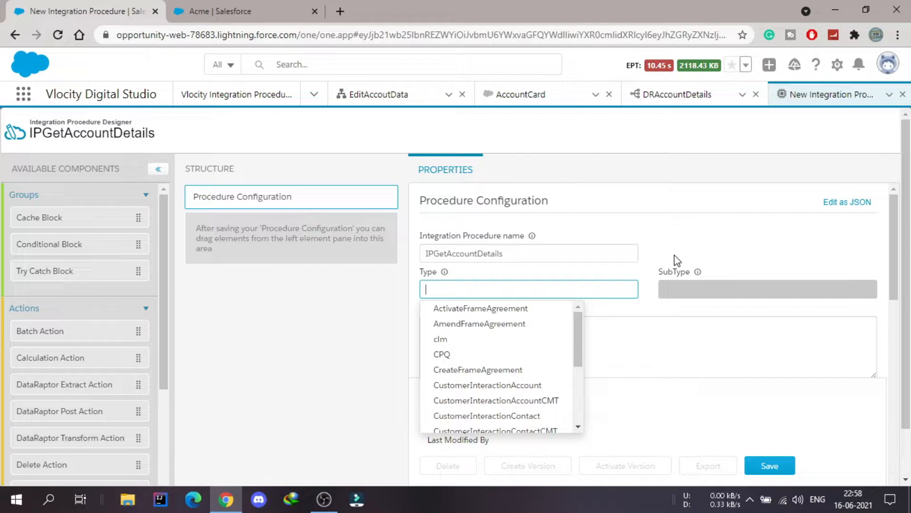
pyautogui.write('Get')
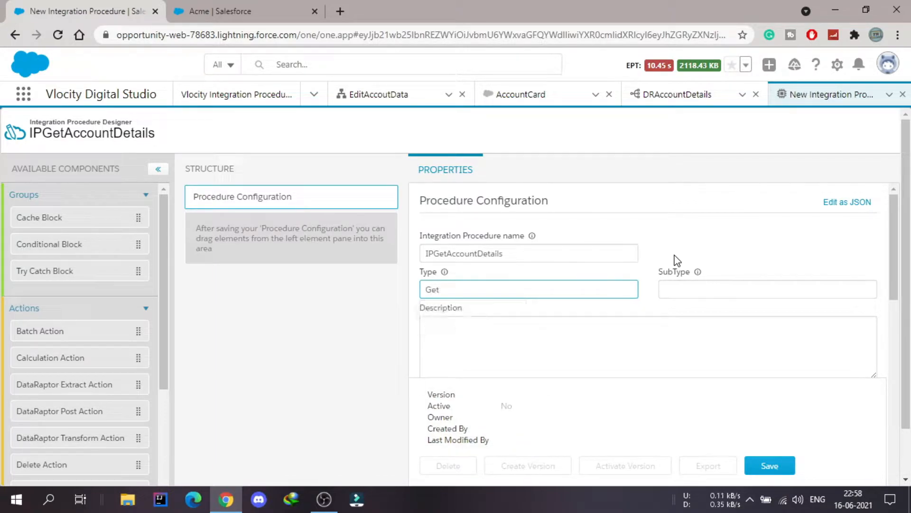
pyautogui.click(706, 289)
pyautogui.write('AccountDe')
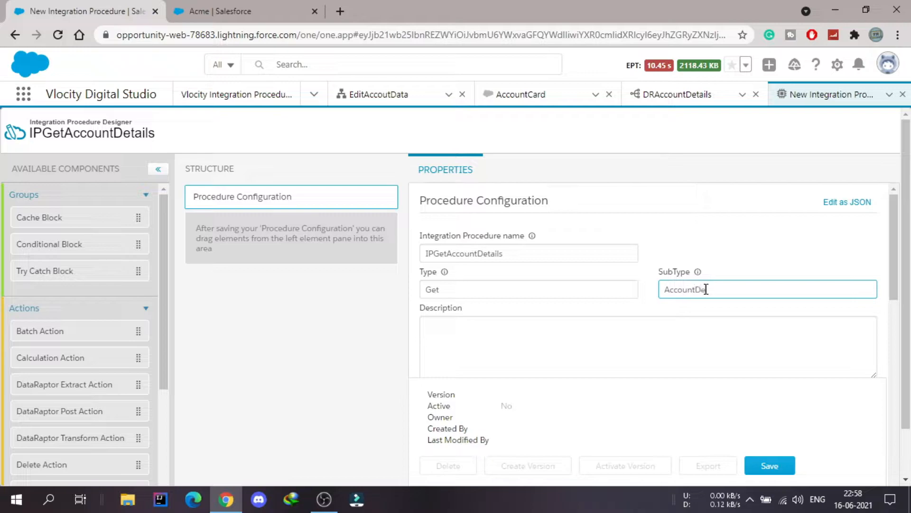
pyautogui.write('tails')
pyautogui.click(769, 466)
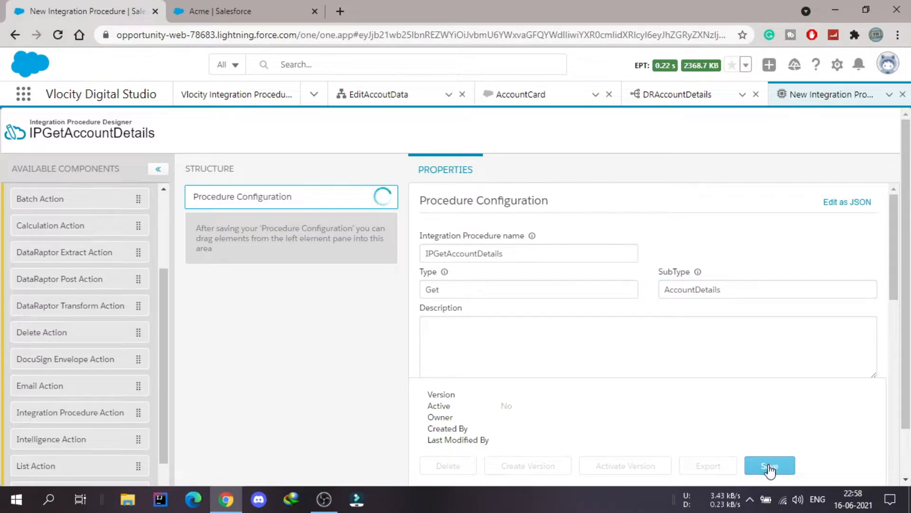
# Check the DRAccountDetails DataRaptor's preview and add a DataRaptor Extract Action named DRAccountDetails to the IPGetAccountDetails procedure.
pyautogui.scroll(-3, 95, 285)
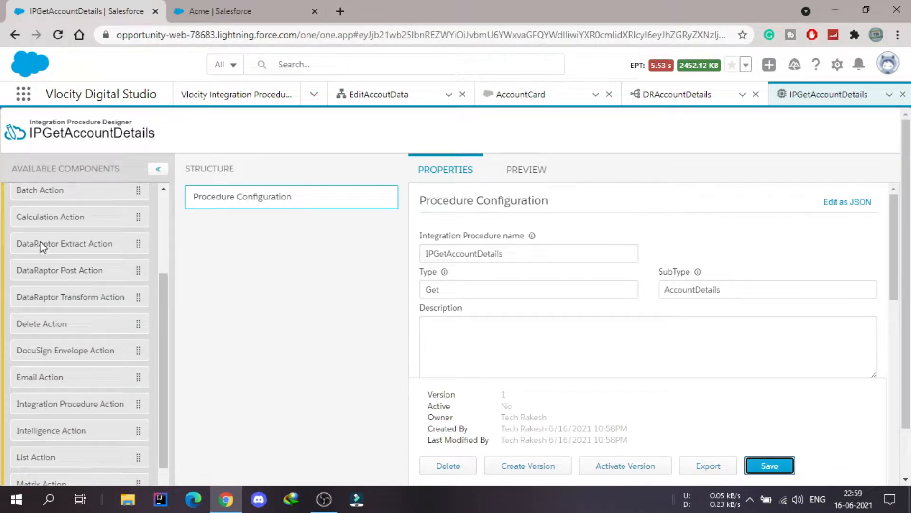
pyautogui.scroll(-2, 40, 241)
pyautogui.scroll(4, 40, 241)
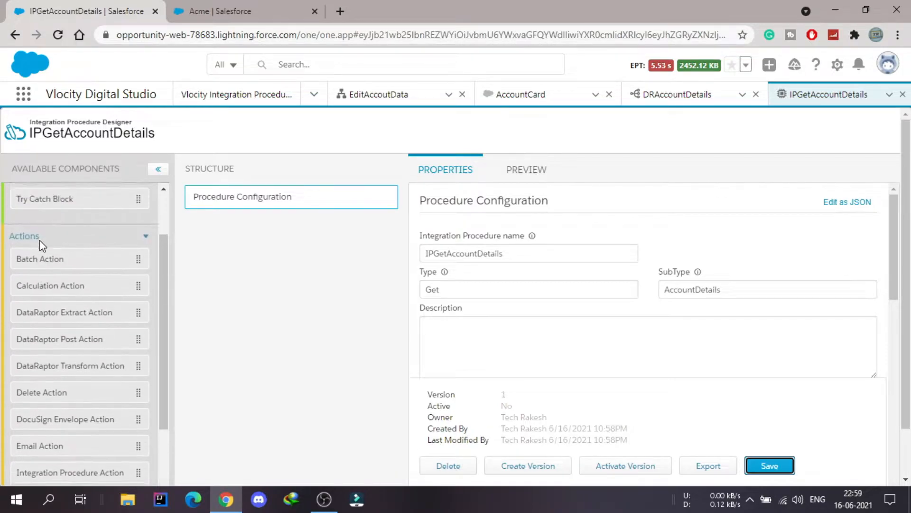
pyautogui.click(693, 96)
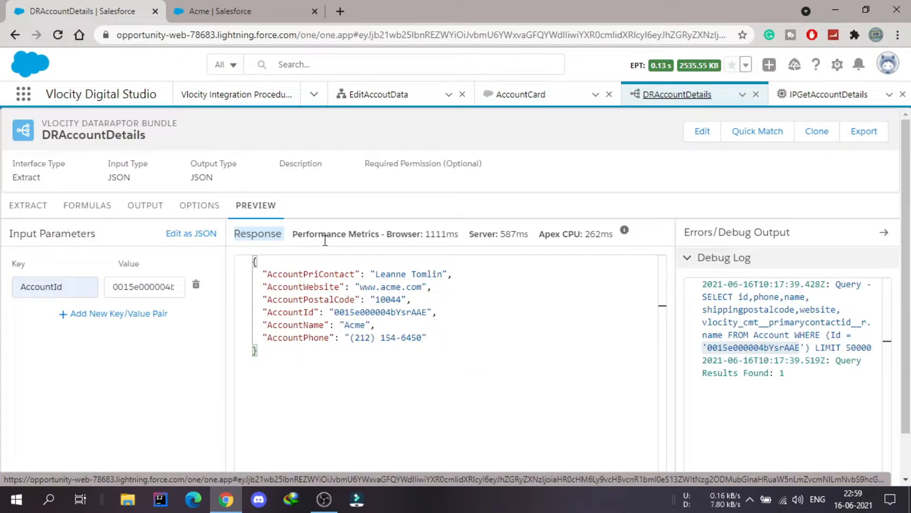
pyautogui.click(828, 97)
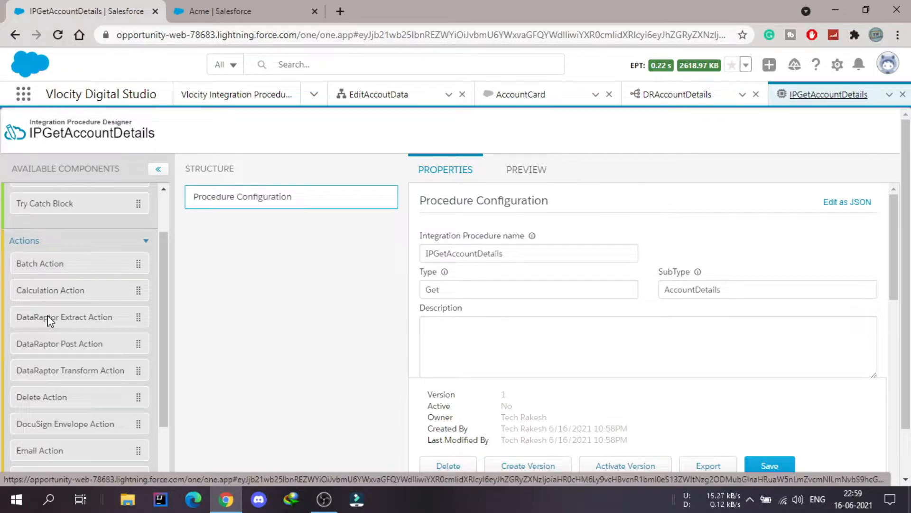
pyautogui.moveTo(50, 321); pyautogui.dragTo(269, 250)
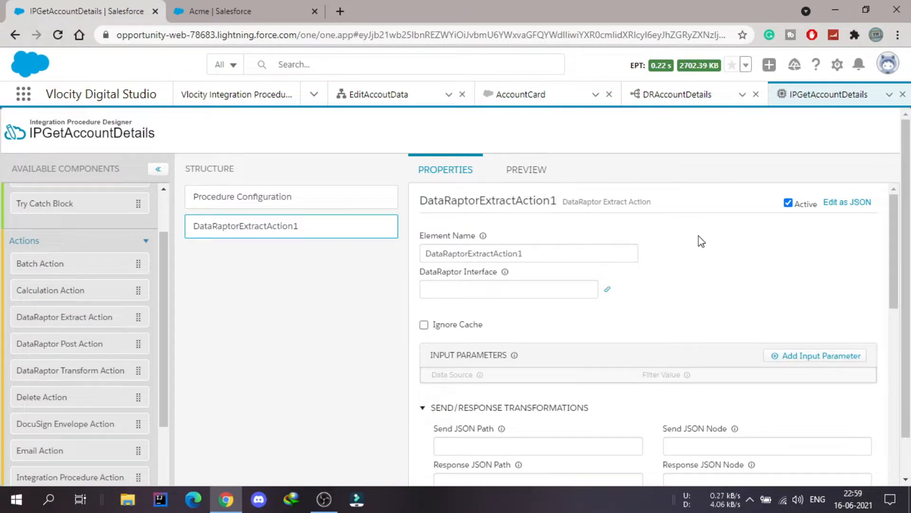
pyautogui.doubleClick(570, 253)
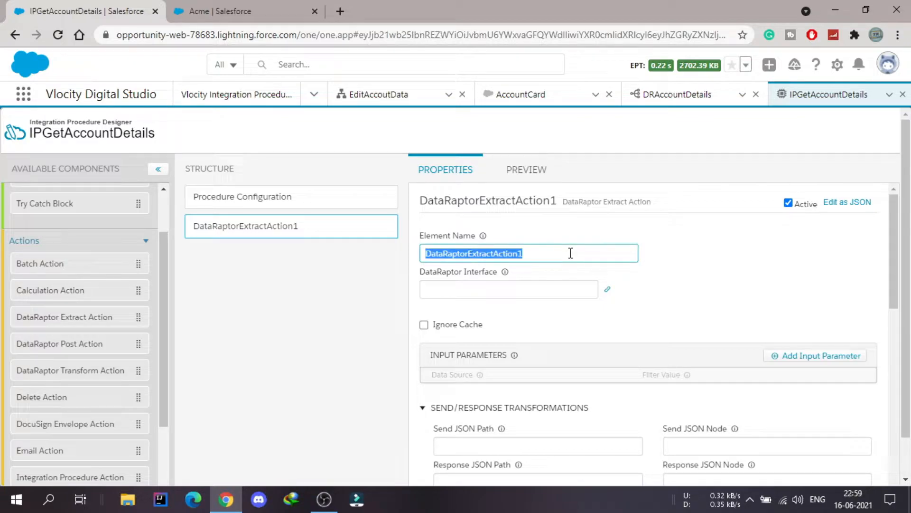
pyautogui.write('DR')
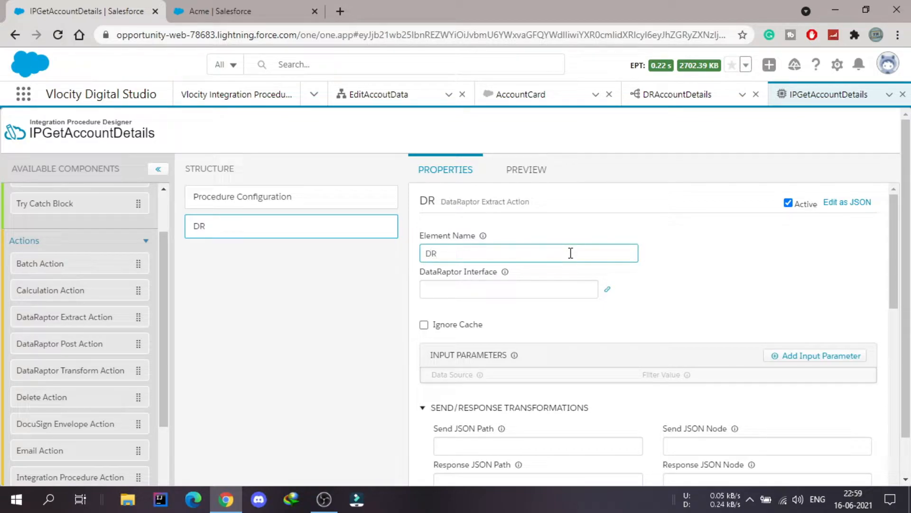
pyautogui.write('Accou')
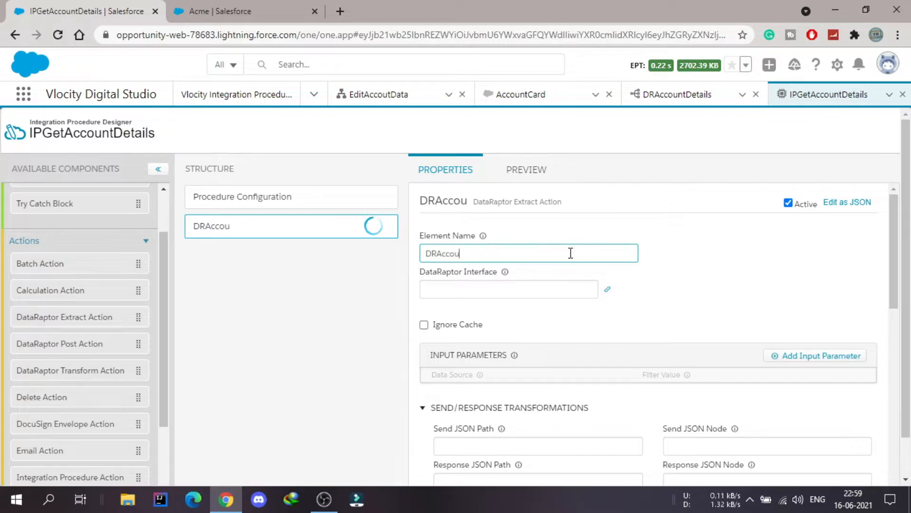
pyautogui.write('ntDetails')
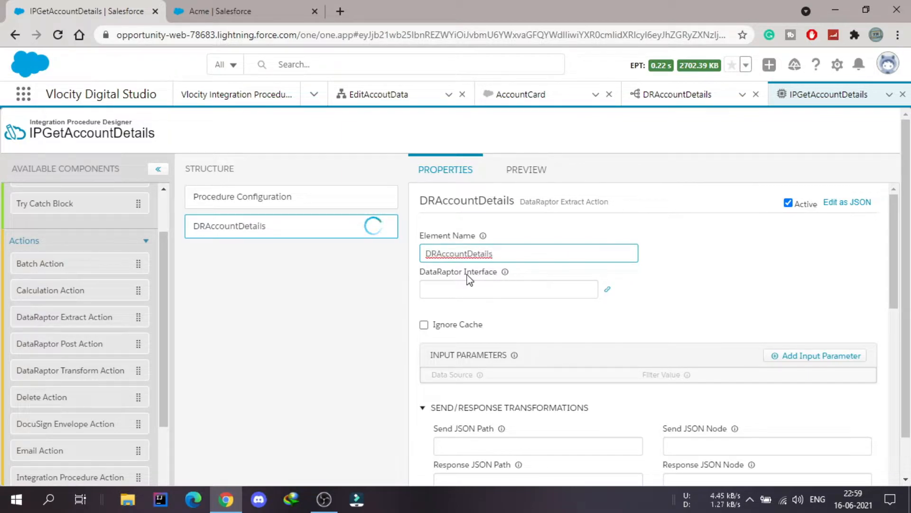
# Set the extract action's DataRaptor interface to DRAccountDetails.
pyautogui.click(509, 289)
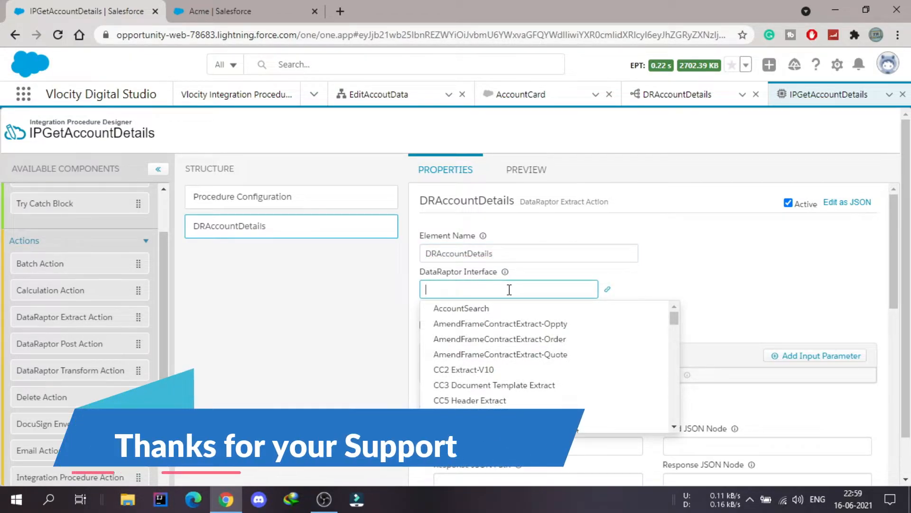
pyautogui.write('DR')
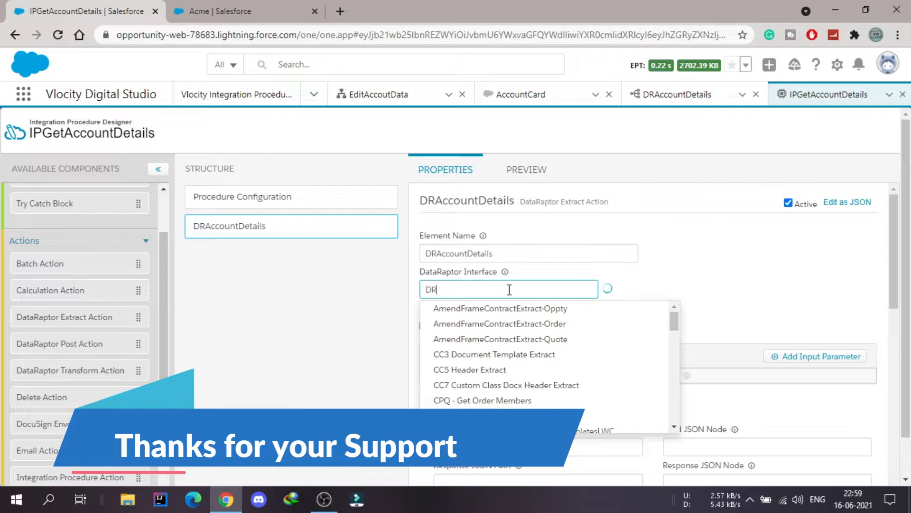
pyautogui.write('acc')
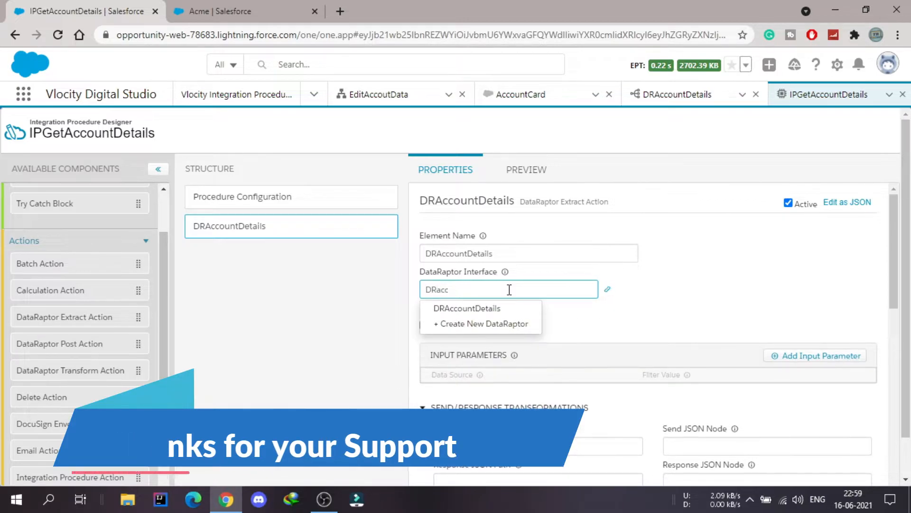
pyautogui.click(494, 307)
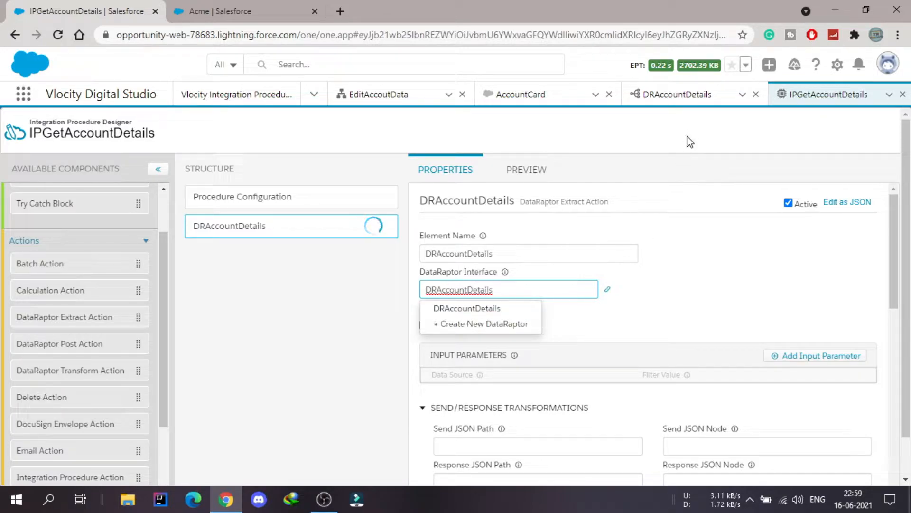
# Check the DRAccountDetails DataRaptor's preview and the filter value in its Account extract step, and return to the IPGetAccountDetails procedure.
pyautogui.click(688, 98)
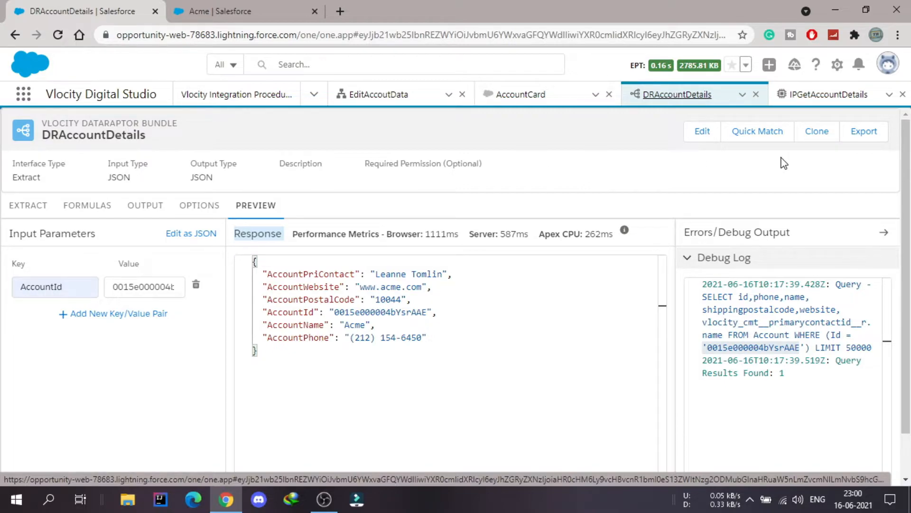
pyautogui.click(816, 95)
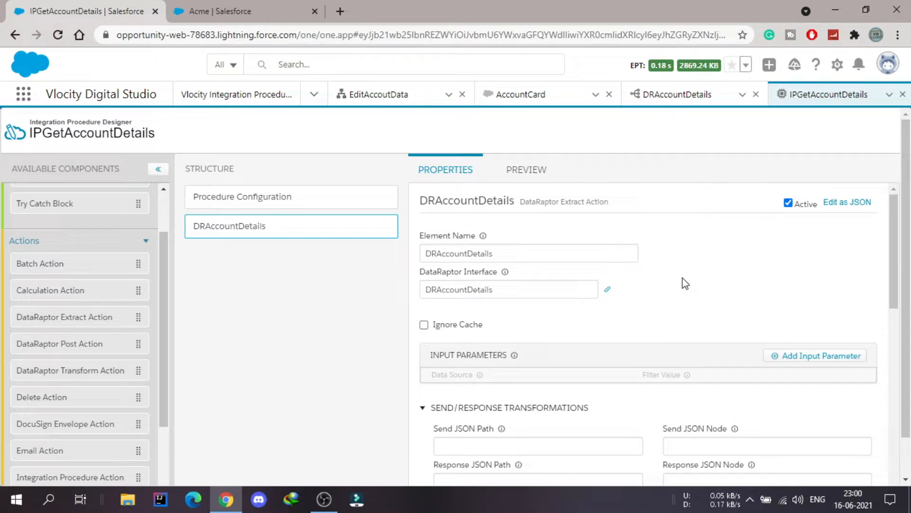
pyautogui.click(677, 94)
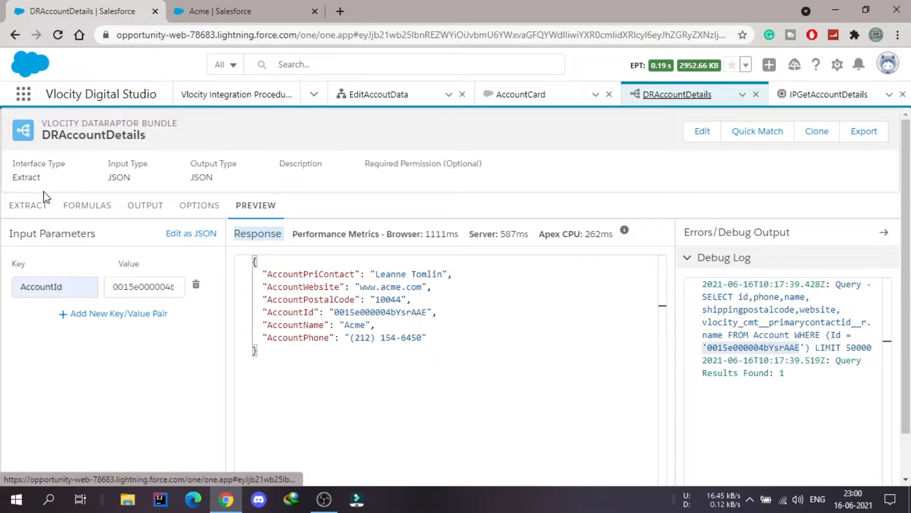
pyautogui.click(28, 204)
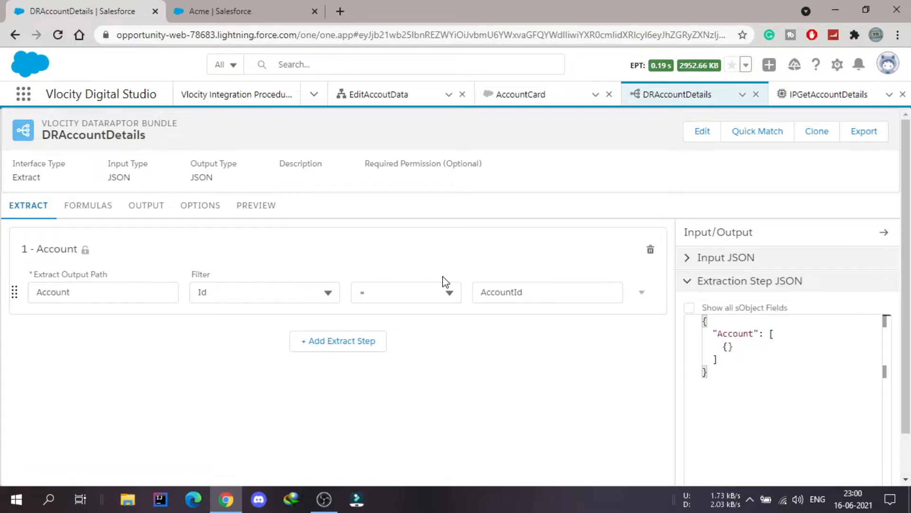
pyautogui.moveTo(532, 291); pyautogui.dragTo(485, 291)
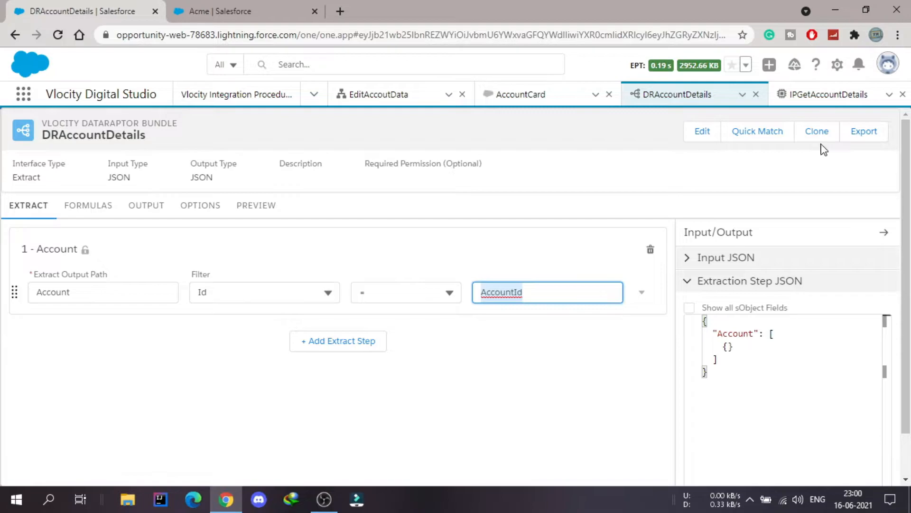
pyautogui.click(826, 97)
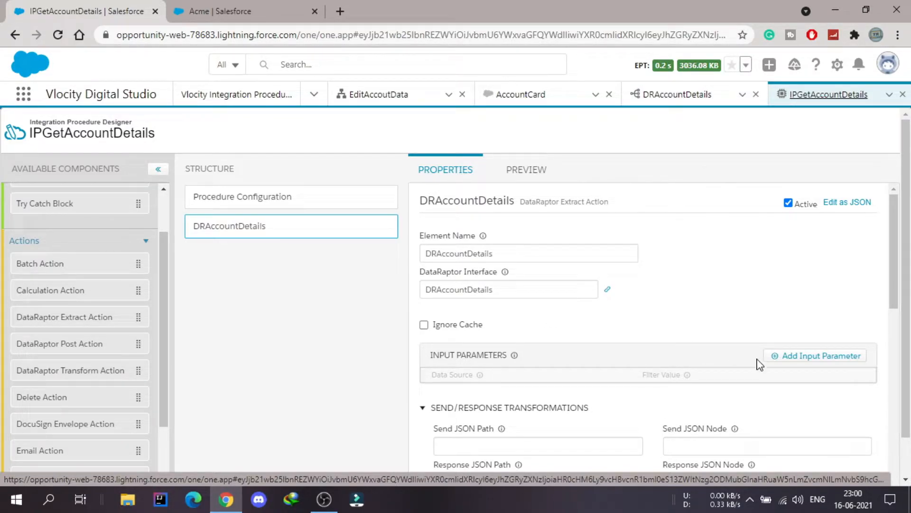
# Add an input parameter to the DRAccountDetails extract action with data source AccountId and filter value AccountId.
pyautogui.click(809, 357)
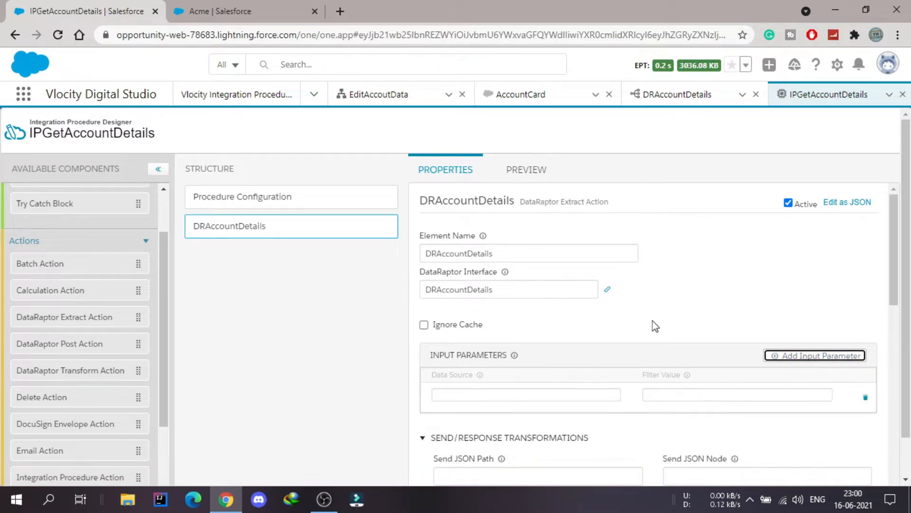
pyautogui.scroll(-1, 655, 326)
pyautogui.click(546, 359)
pyautogui.write('A')
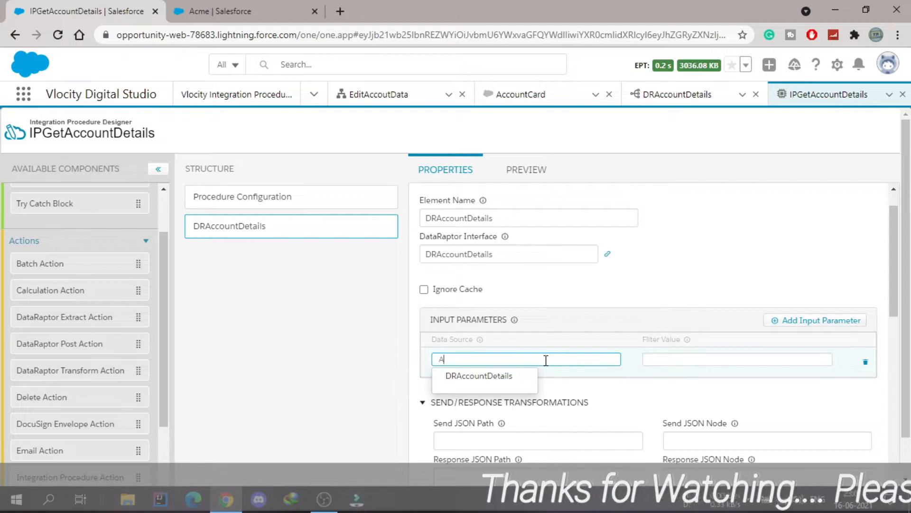
pyautogui.write('c')
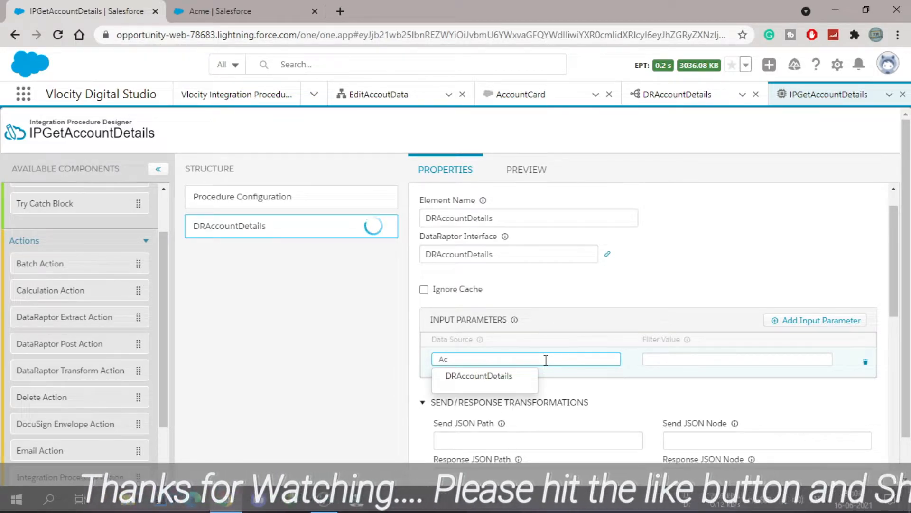
pyautogui.write('countId')
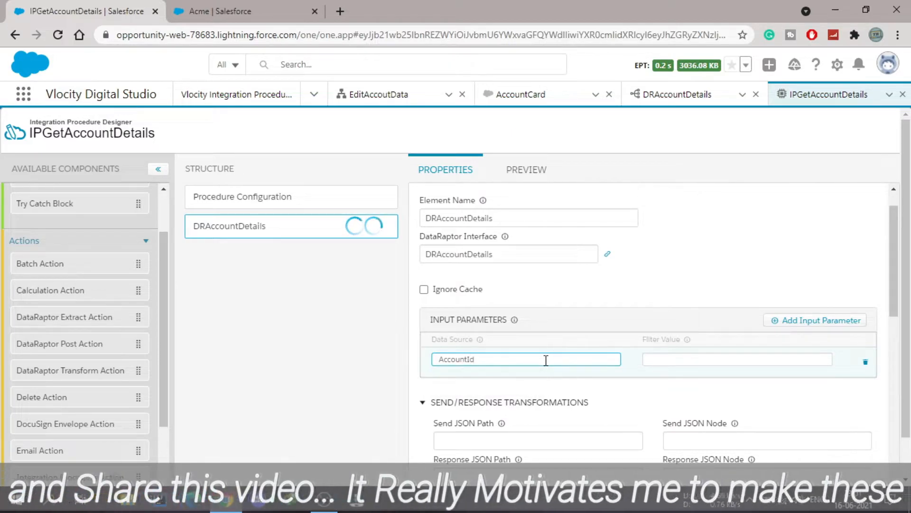
pyautogui.click(695, 361)
pyautogui.write('AccountId')
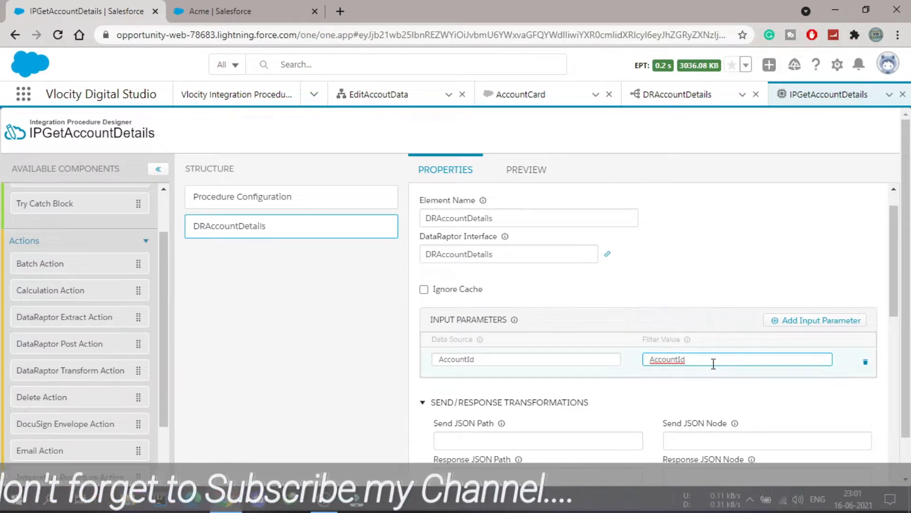
pyautogui.moveTo(692, 360); pyautogui.dragTo(652, 359)
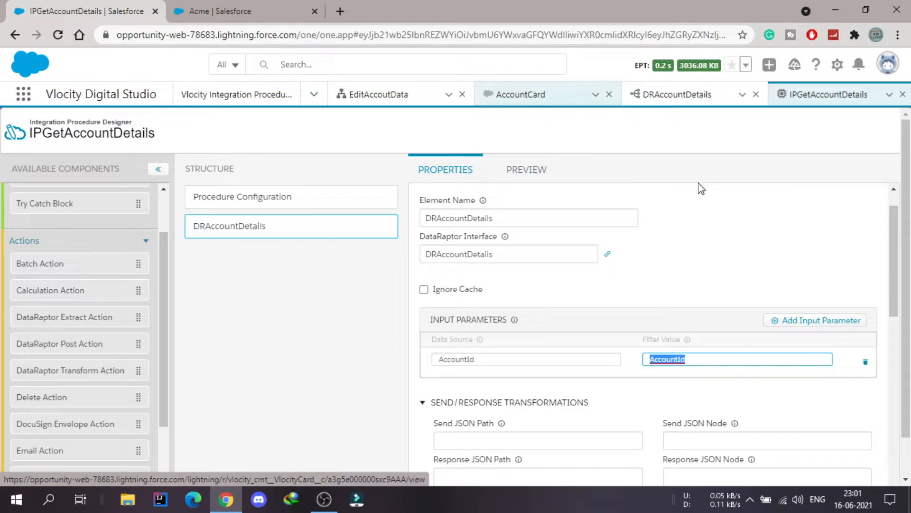
# Add a Response Action to the procedure structure below the DRAccountDetails element.
pyautogui.scroll(-3, 78, 339)
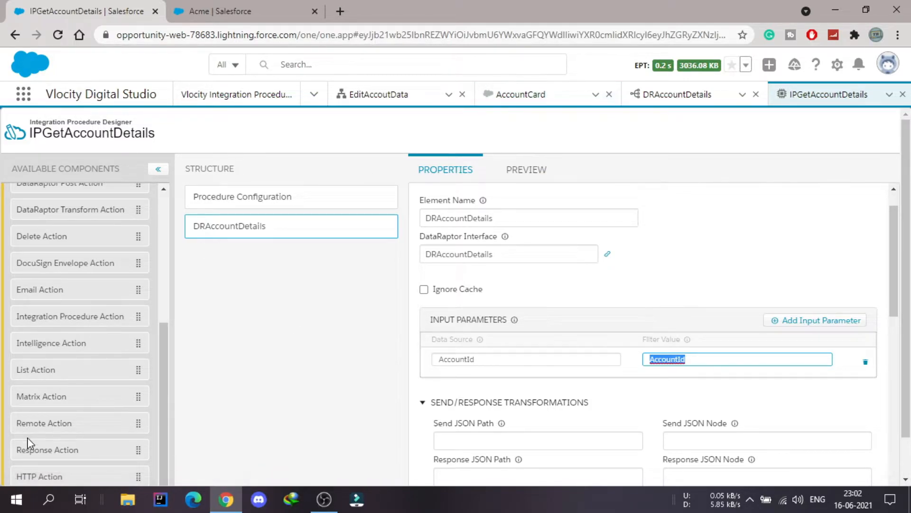
pyautogui.moveTo(31, 451); pyautogui.dragTo(230, 284)
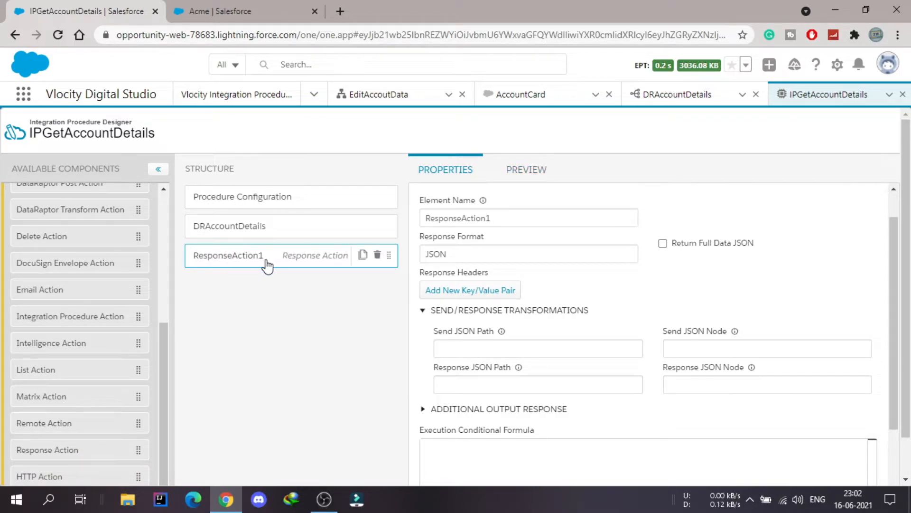
# Preview the procedure with an AccountId input parameter holding the Acme account's record ID from its page URL, and execute it.
pyautogui.click(533, 178)
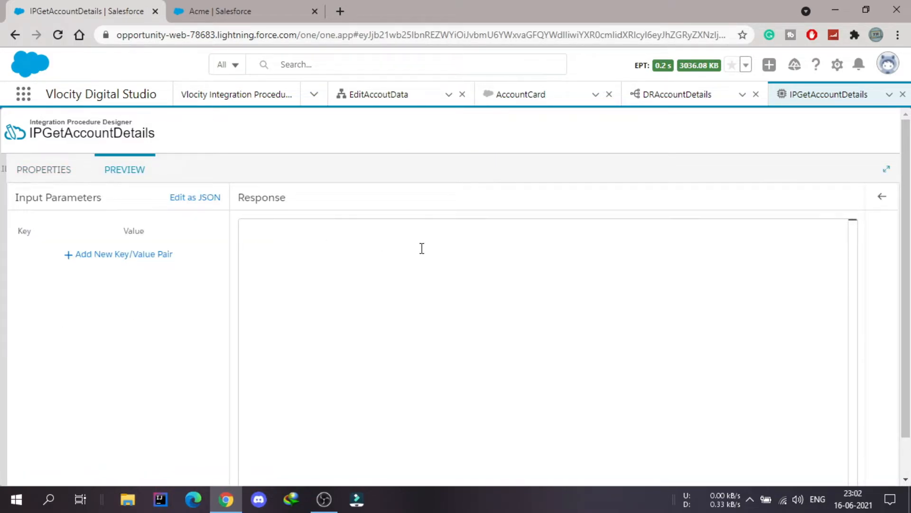
pyautogui.click(118, 259)
pyautogui.click(84, 255)
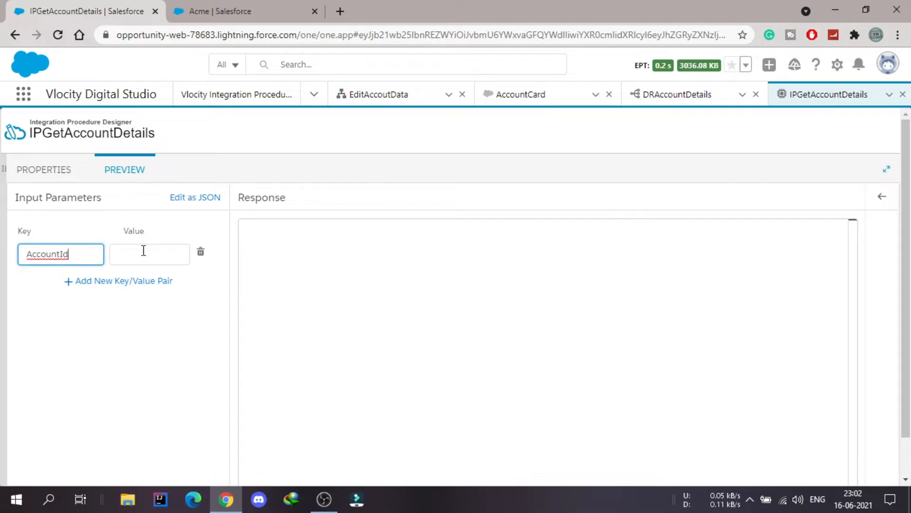
pyautogui.click(261, 6)
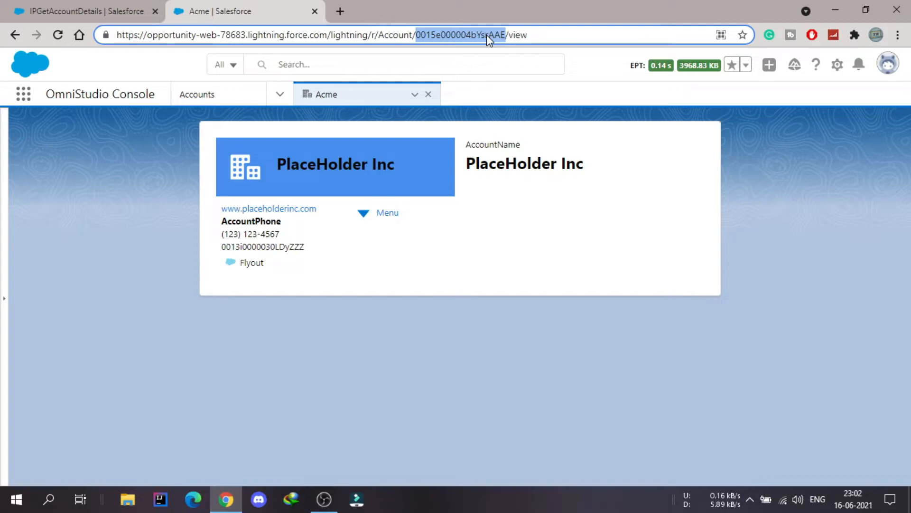
pyautogui.click(126, 6)
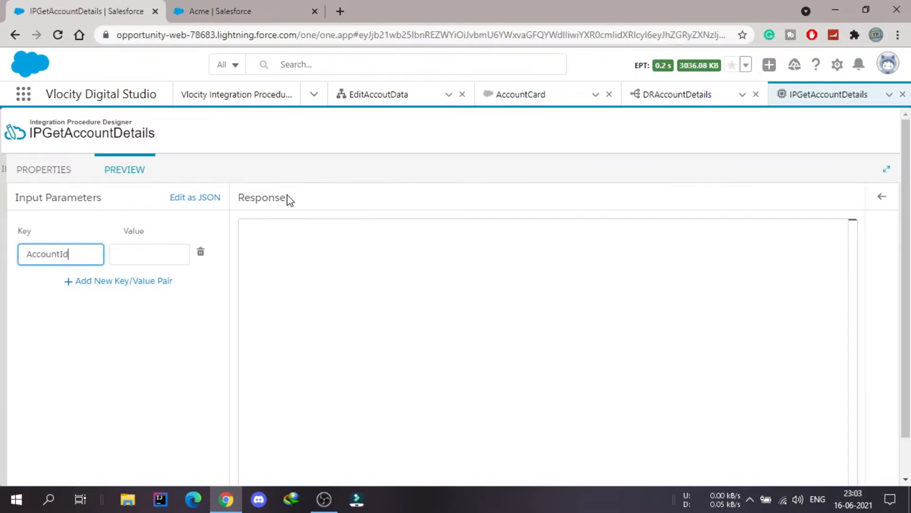
pyautogui.click(118, 252)
pyautogui.hotkey('ctrl', 'v')
pyautogui.click(179, 365)
pyautogui.scroll(-1, 179, 366)
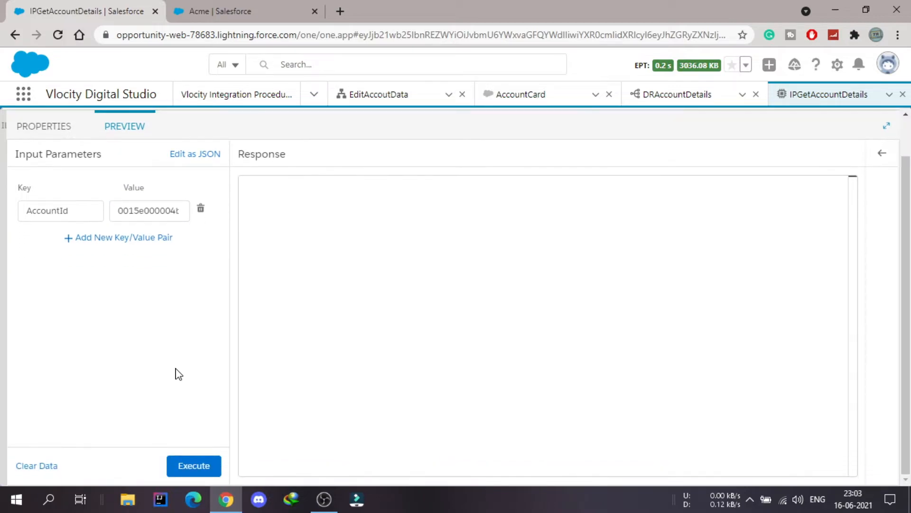
pyautogui.click(194, 465)
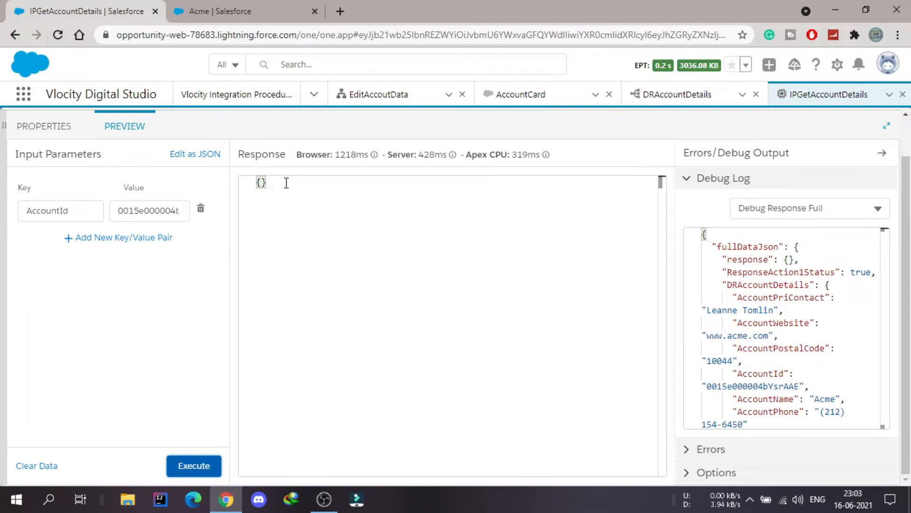
# Compare the procedure's output with the response in the DRAccountDetails DataRaptor's preview.
pyautogui.click(679, 98)
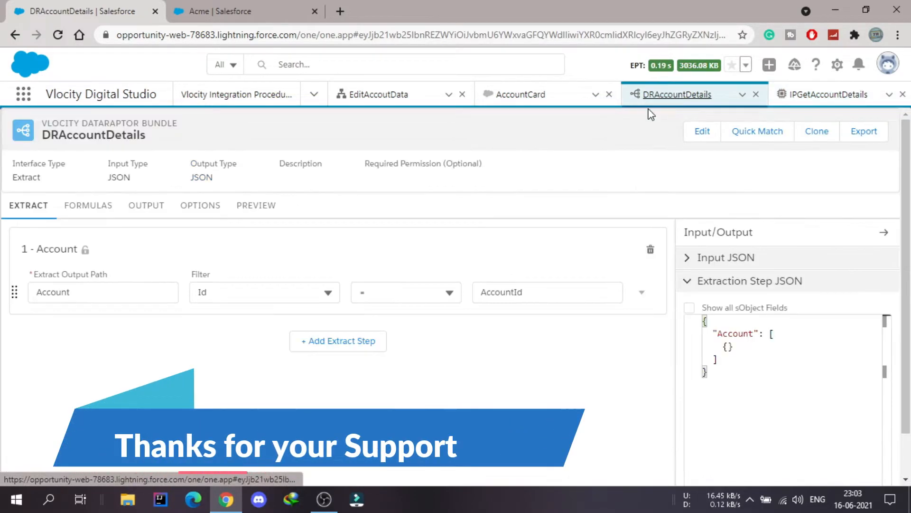
pyautogui.click(258, 206)
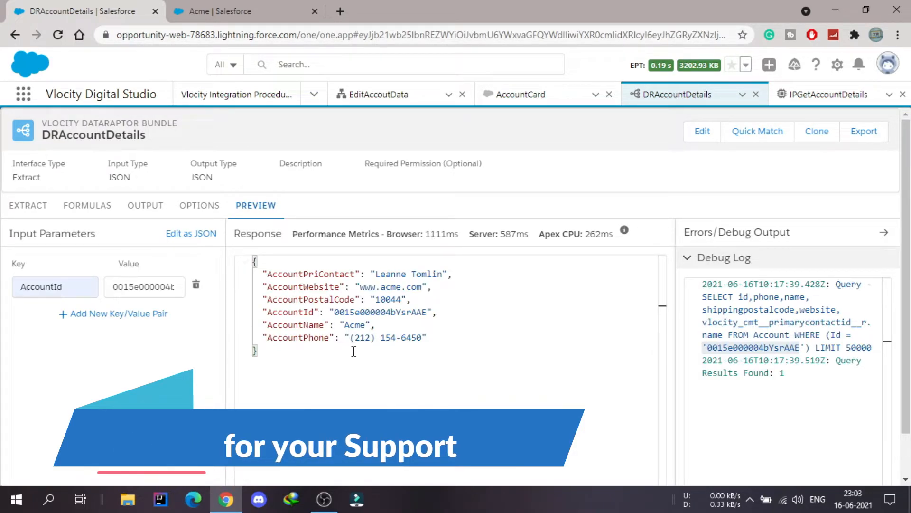
pyautogui.click(826, 94)
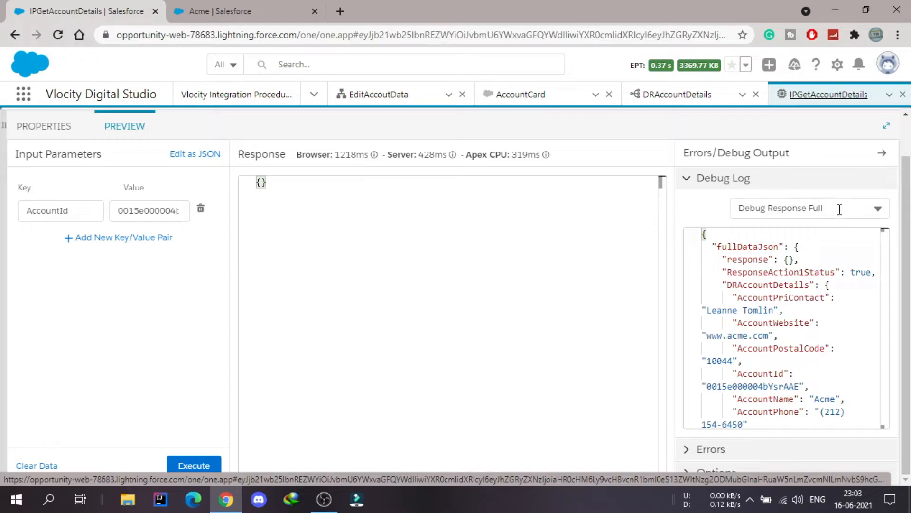
# Examine the DRAccountDetails node and its account fields in the full debug response of the procedure.
pyautogui.click(822, 209)
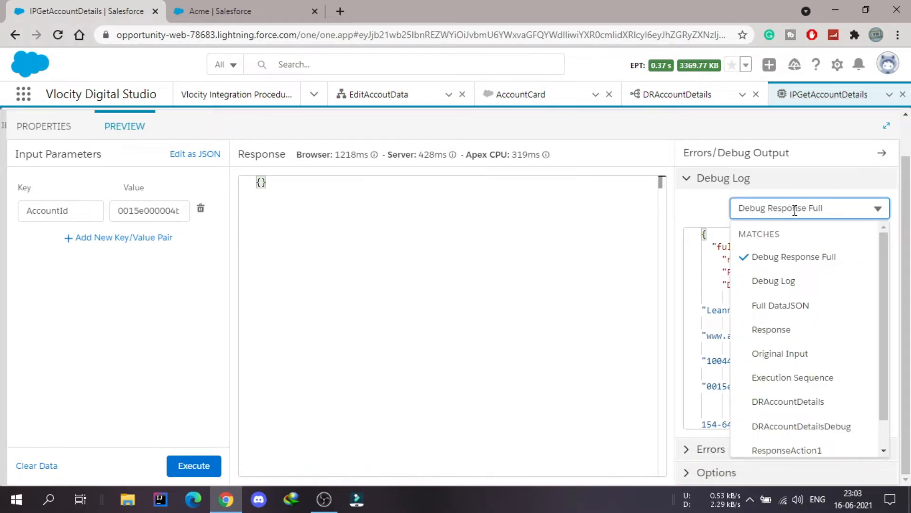
pyautogui.click(724, 206)
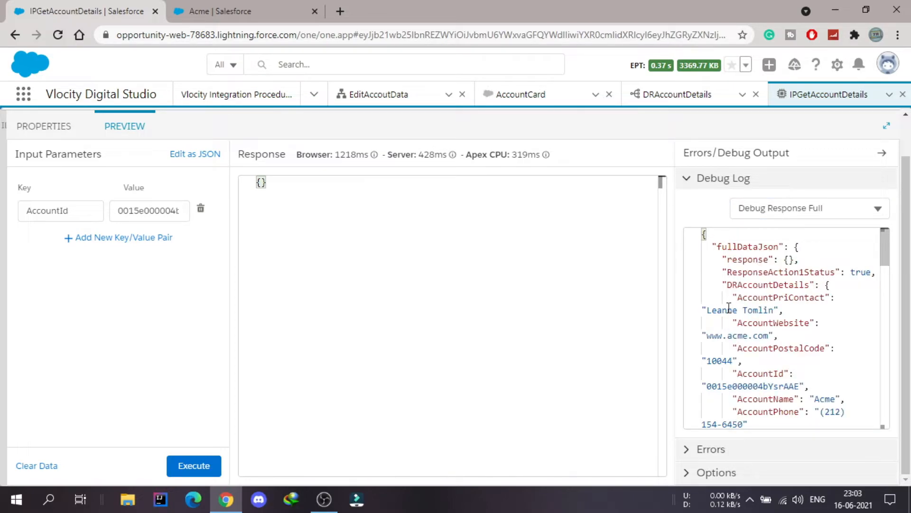
pyautogui.click(805, 273)
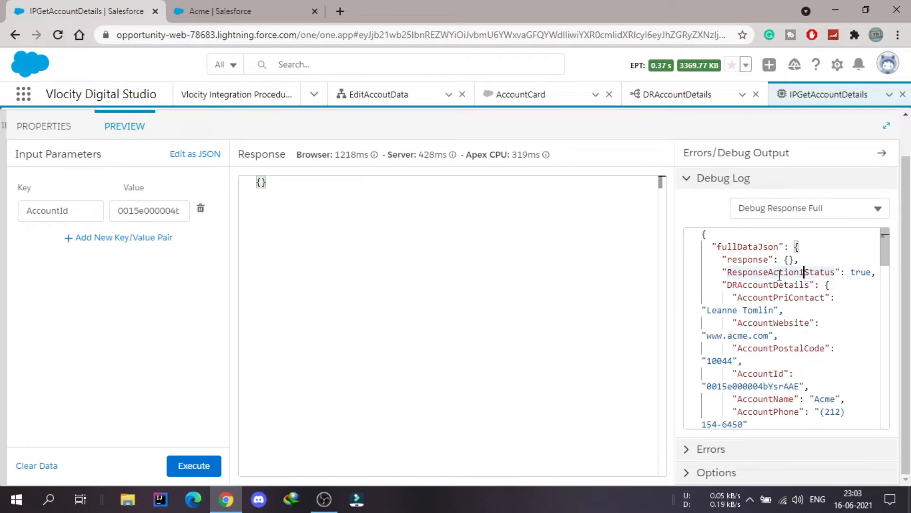
pyautogui.moveTo(723, 284); pyautogui.dragTo(815, 284)
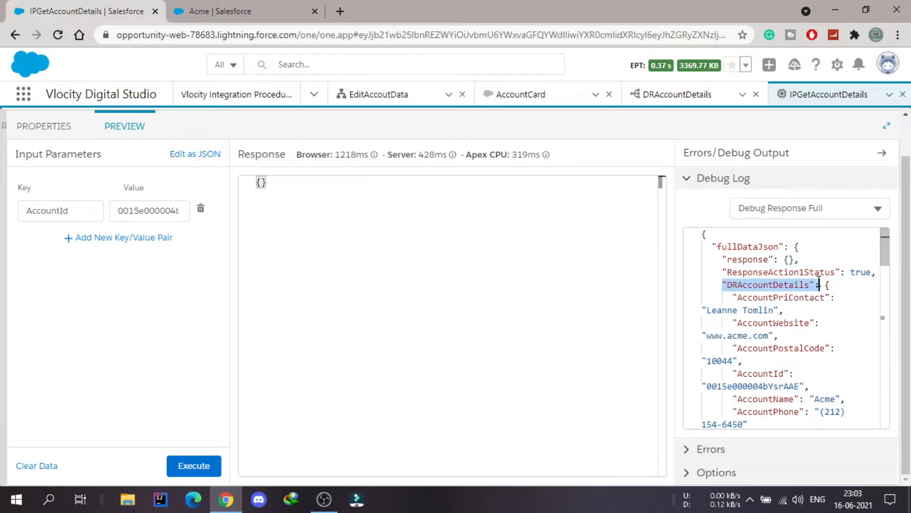
pyautogui.scroll(-3, 831, 315)
pyautogui.scroll(-1, 831, 315)
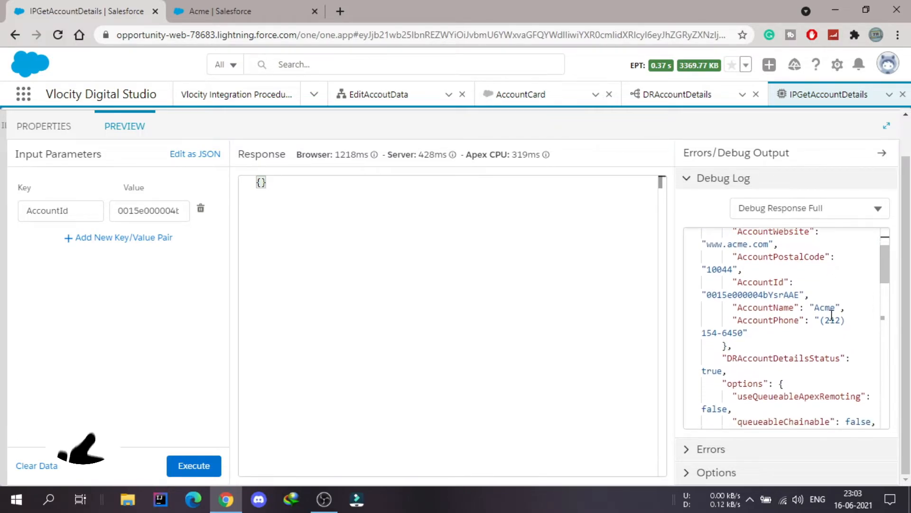
pyautogui.scroll(2, 832, 314)
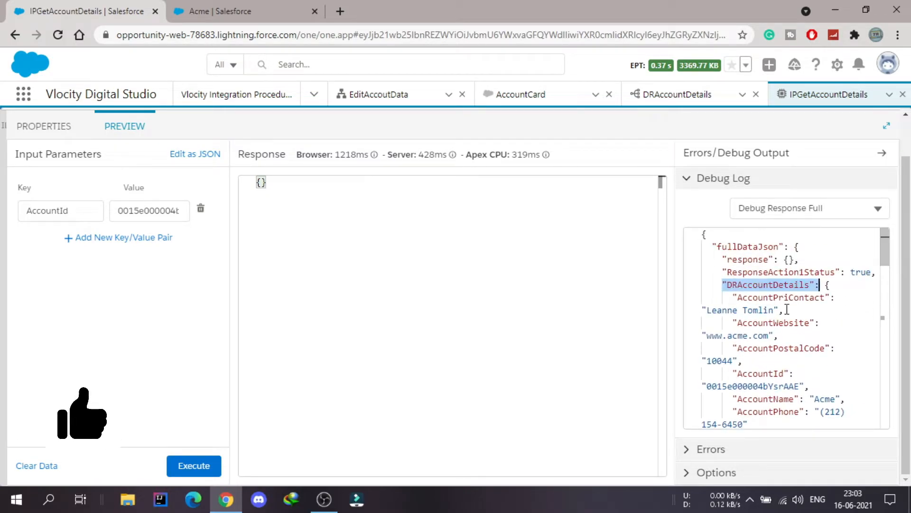
# Review the available debug outputs against the procedure's structure and show the DRAccountDetailsDebug output.
pyautogui.click(845, 207)
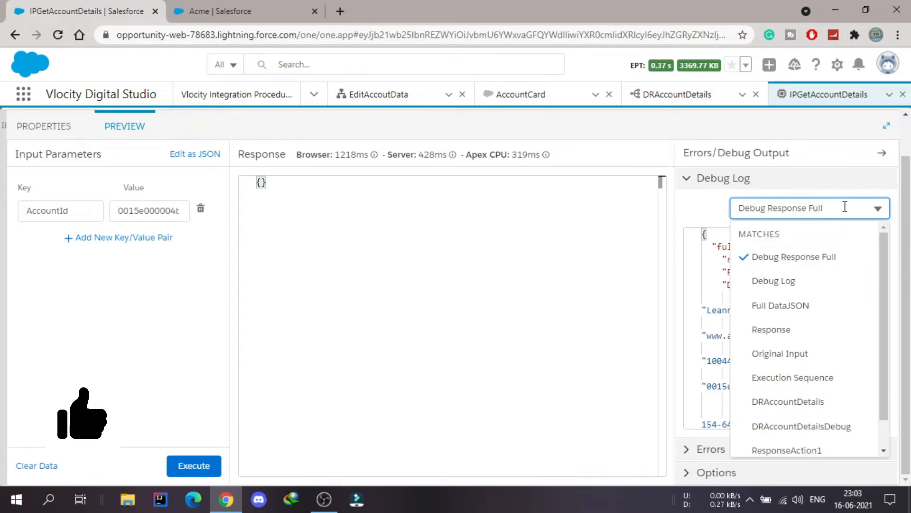
pyautogui.scroll(-2, 804, 299)
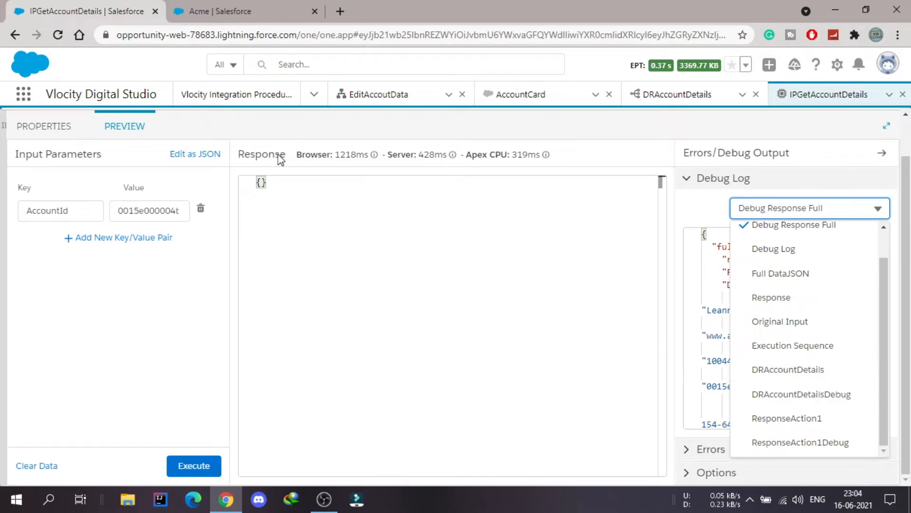
pyautogui.click(37, 125)
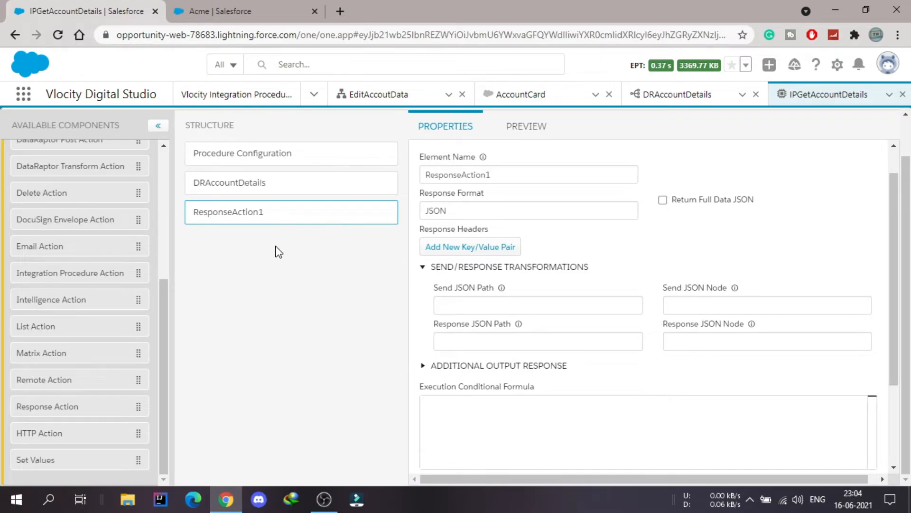
pyautogui.click(525, 125)
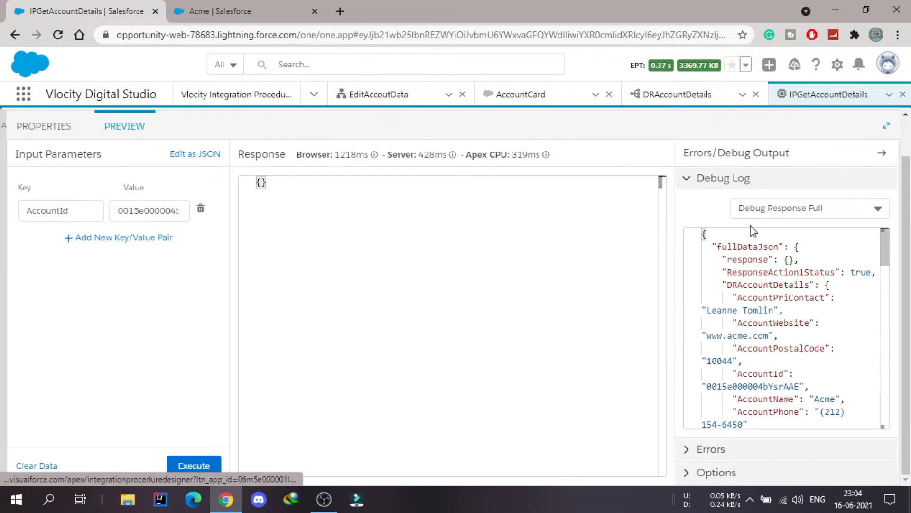
pyautogui.click(810, 211)
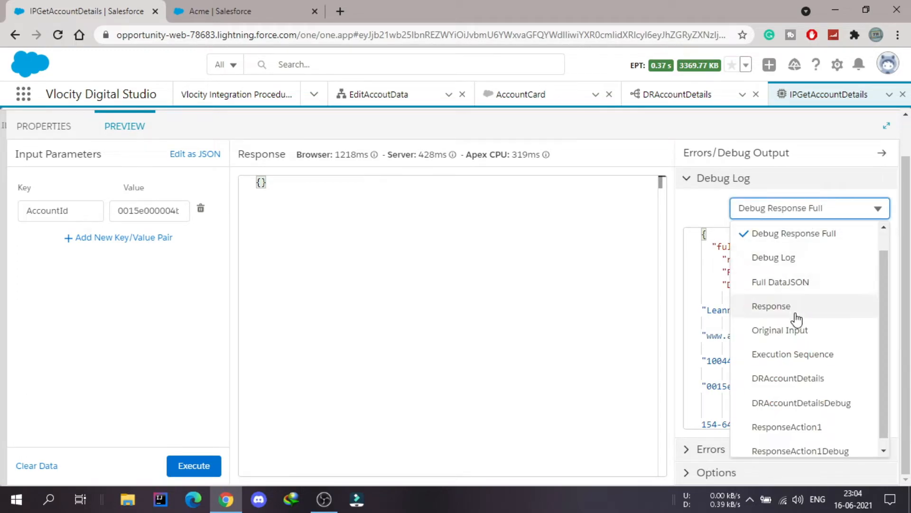
pyautogui.click(802, 404)
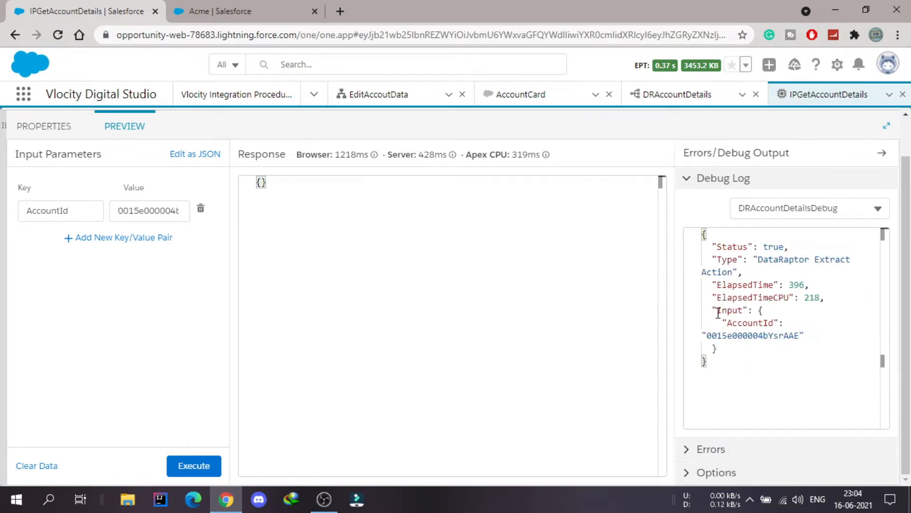
# Examine the AccountId input in the DRAccountDetailsDebug output and the account fields in the DRAccountDetails output.
pyautogui.moveTo(722, 323); pyautogui.dragTo(801, 348)
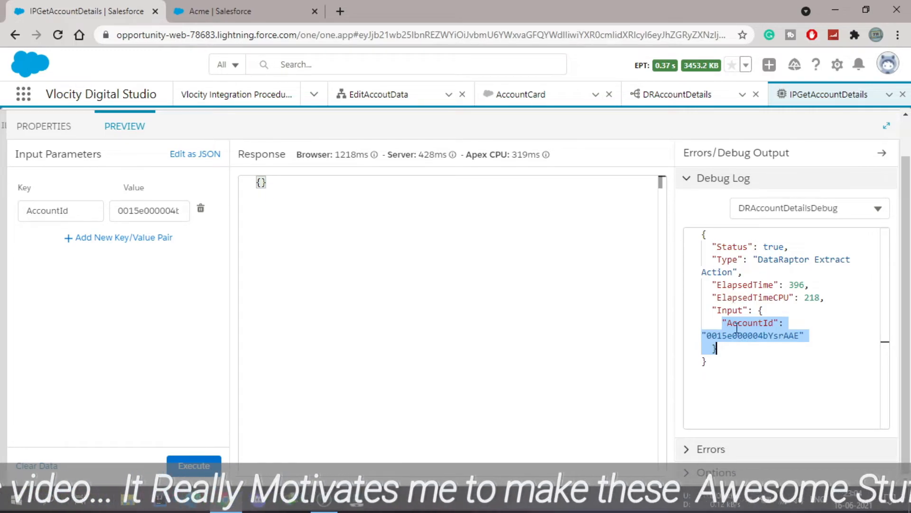
pyautogui.click(837, 209)
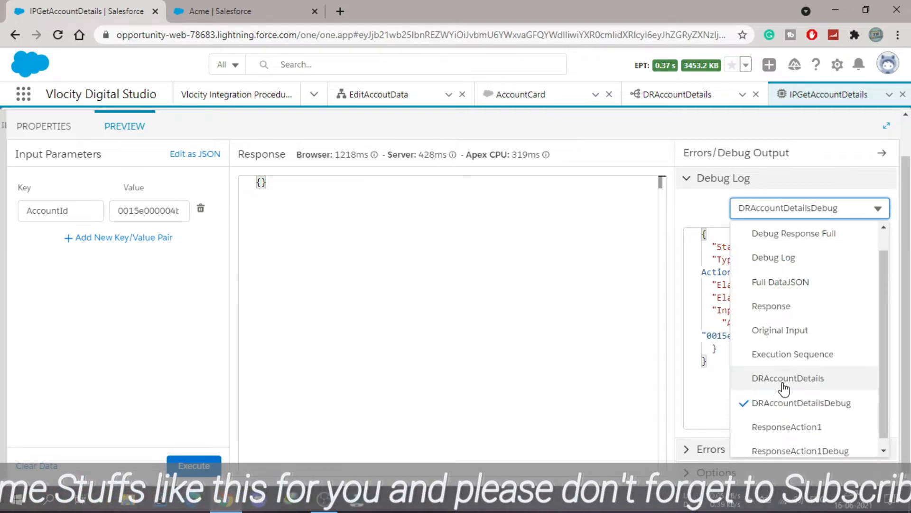
pyautogui.click(815, 383)
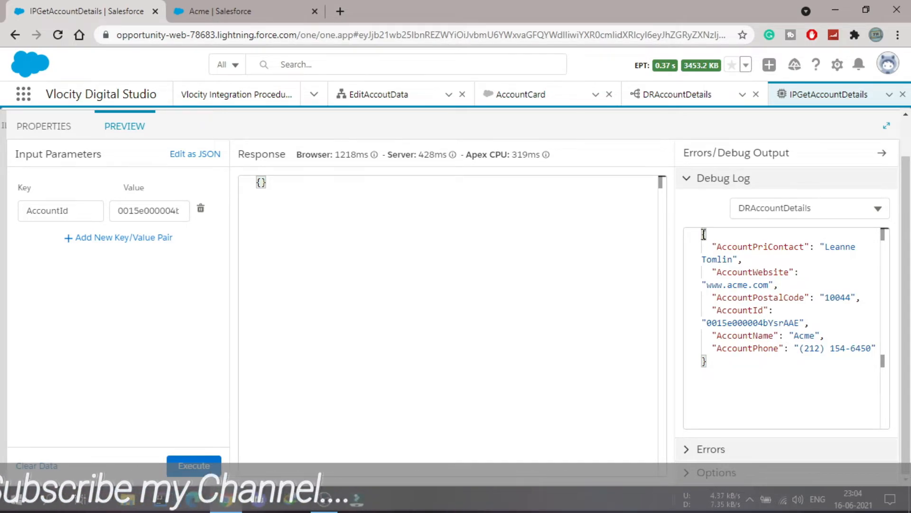
pyautogui.moveTo(704, 235); pyautogui.dragTo(754, 348)
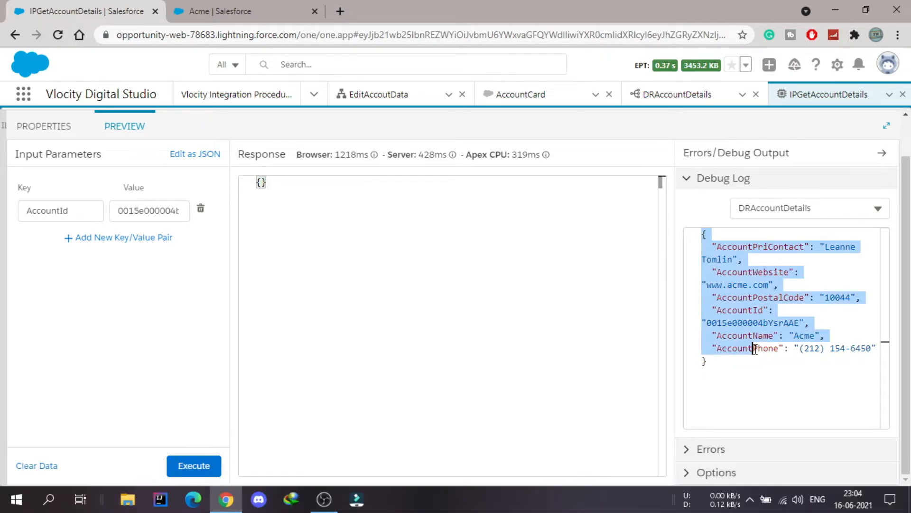
pyautogui.click(795, 363)
pyautogui.moveTo(704, 235); pyautogui.dragTo(763, 390)
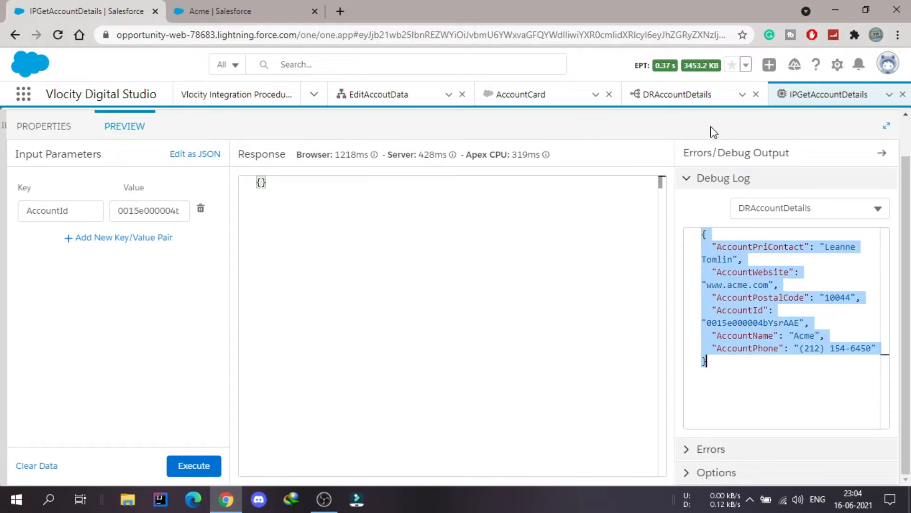
pyautogui.moveTo(704, 234); pyautogui.dragTo(785, 378)
pyautogui.click(786, 385)
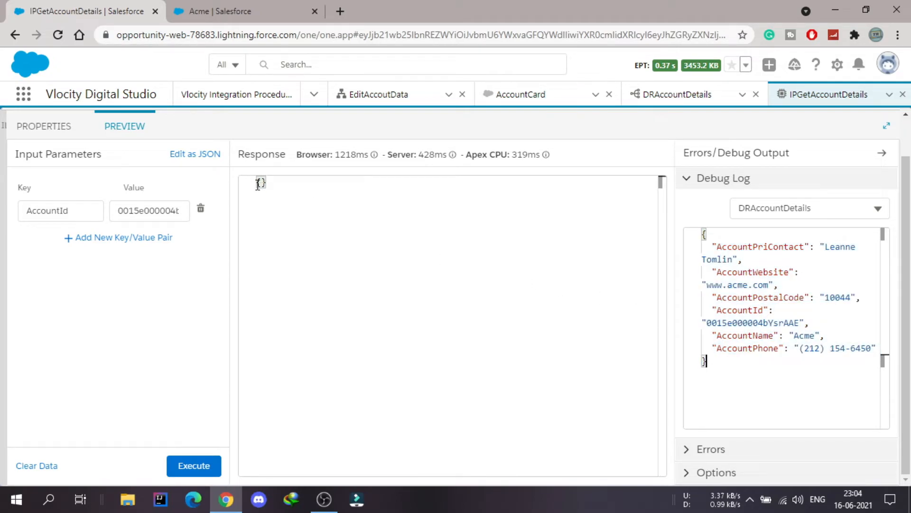
# Rename the procedure's Response Action element to ResponseAction and check its response format.
pyautogui.click(27, 127)
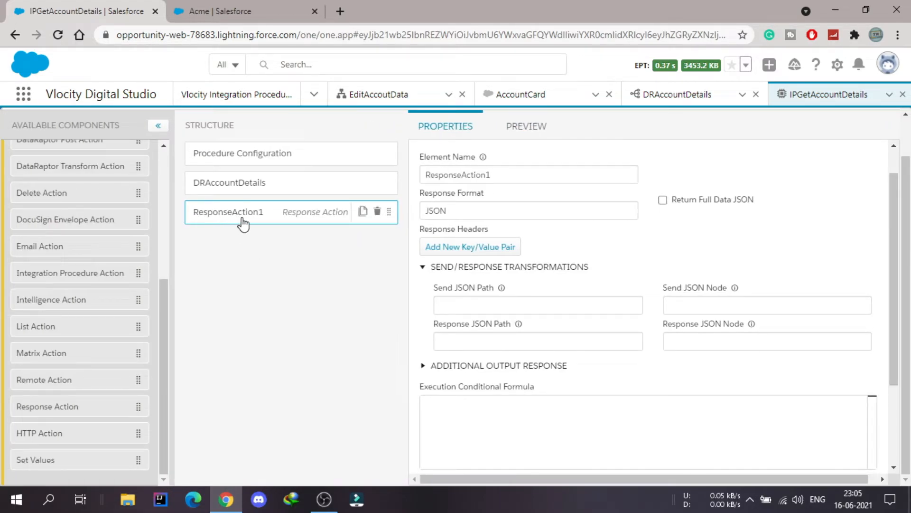
pyautogui.scroll(-1, 616, 254)
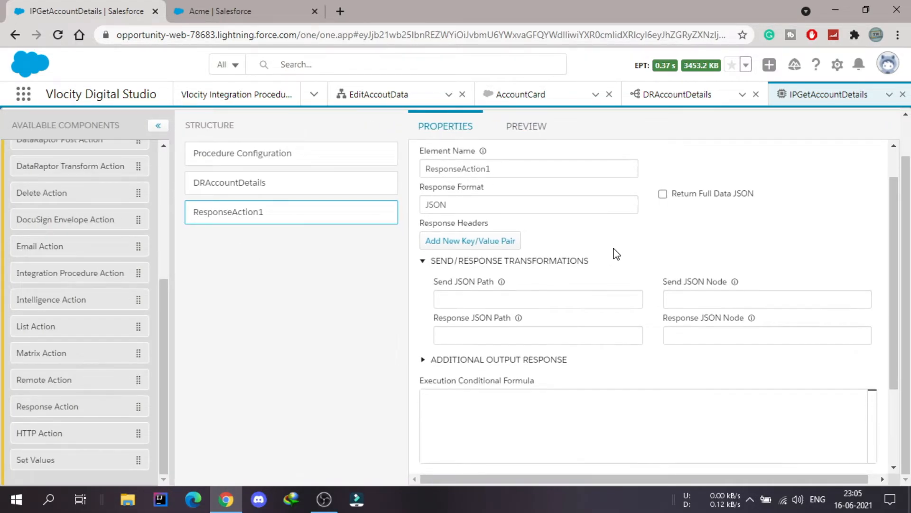
pyautogui.scroll(2, 579, 238)
pyautogui.click(505, 196)
pyautogui.press('BackSpace')
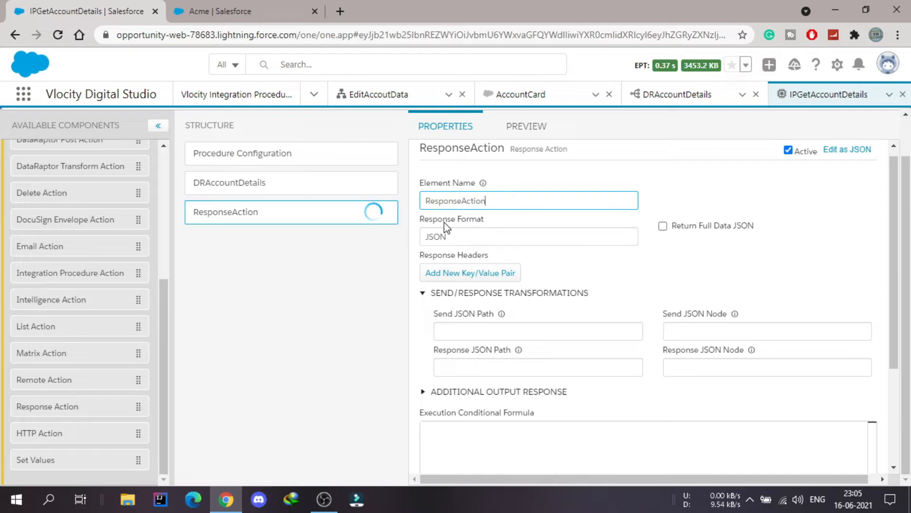
pyautogui.moveTo(421, 219); pyautogui.dragTo(505, 226)
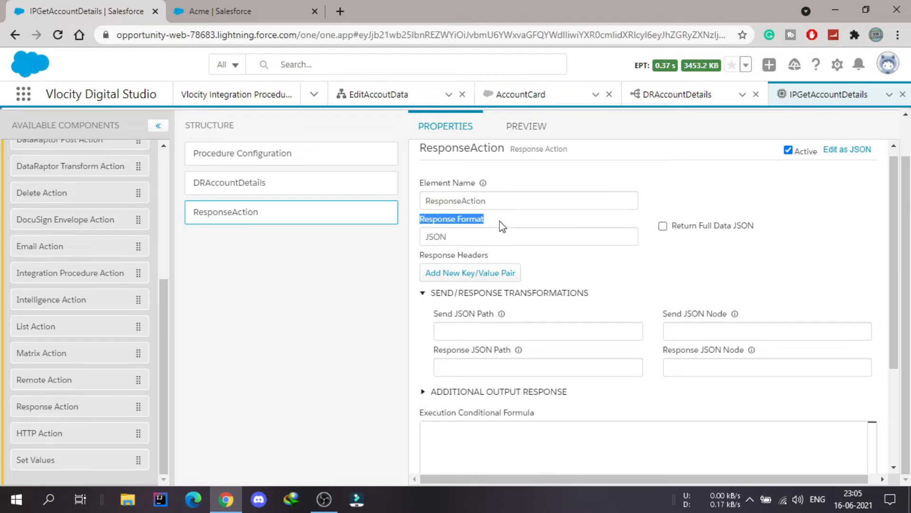
pyautogui.click(587, 274)
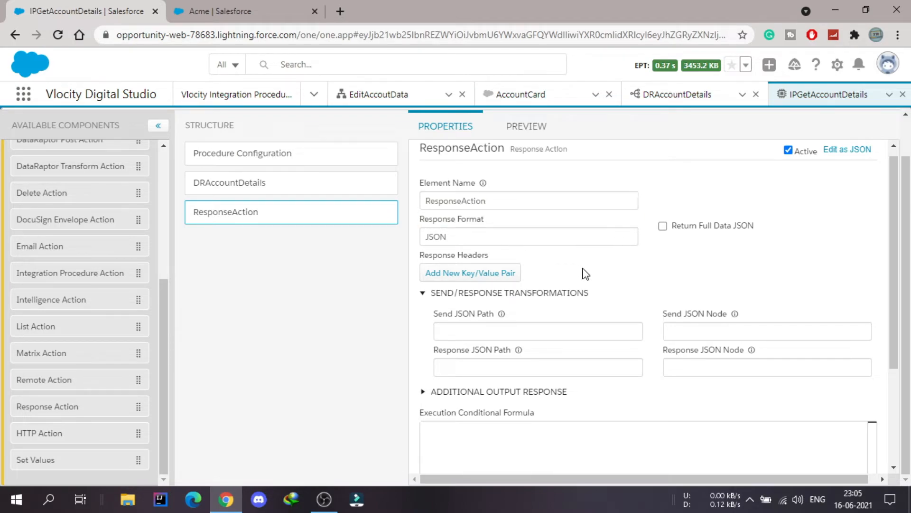
# Set the response action's Send JSON Path to DRAccountDetails, copying the node name from the full debug response in the preview.
pyautogui.scroll(-1, 586, 274)
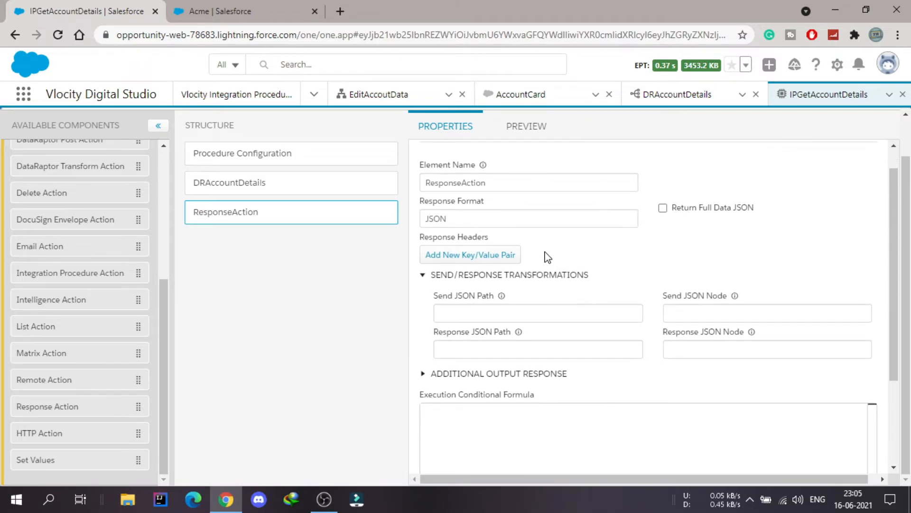
pyautogui.scroll(-1, 547, 256)
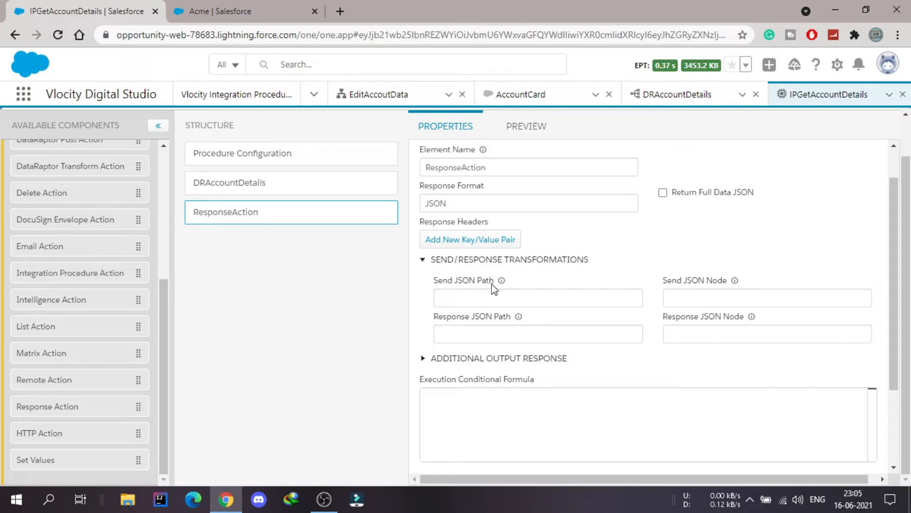
pyautogui.moveTo(494, 281); pyautogui.dragTo(483, 281)
pyautogui.click(525, 128)
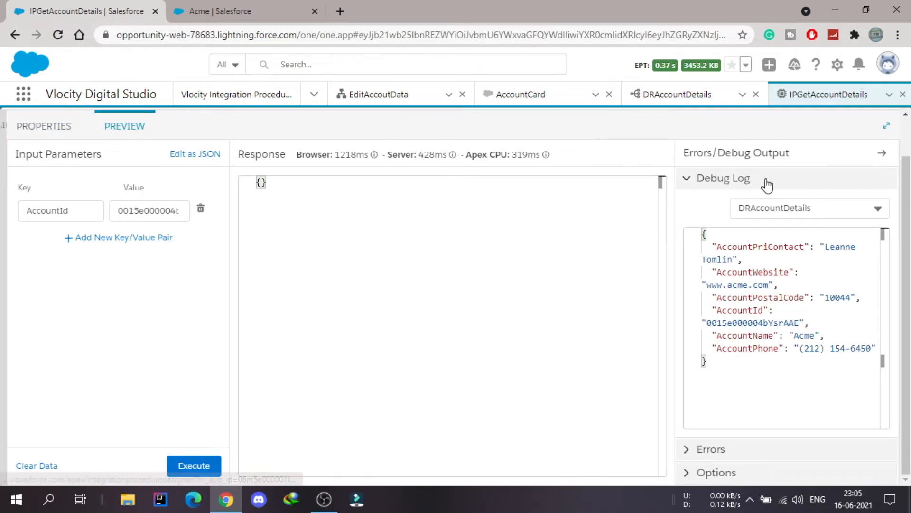
pyautogui.click(836, 212)
pyautogui.click(814, 233)
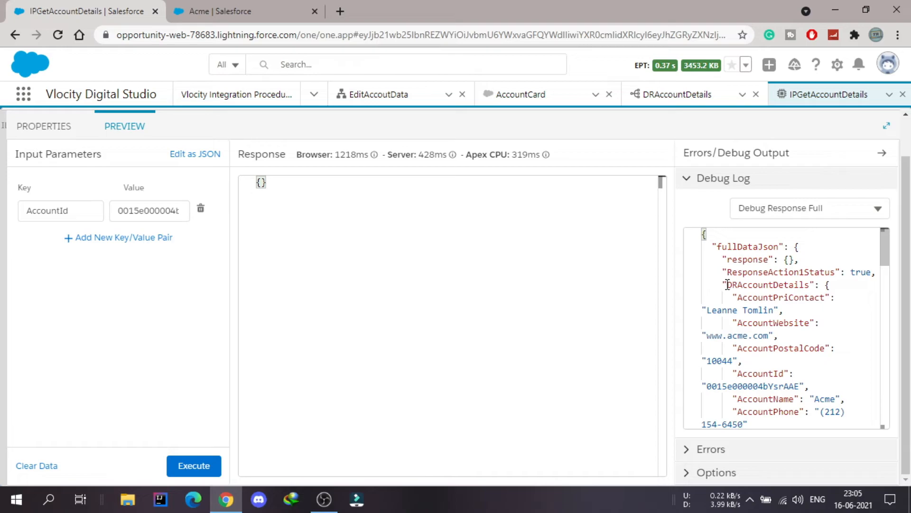
pyautogui.moveTo(728, 284); pyautogui.dragTo(810, 285)
pyautogui.hotkey('ctrl', 'c')
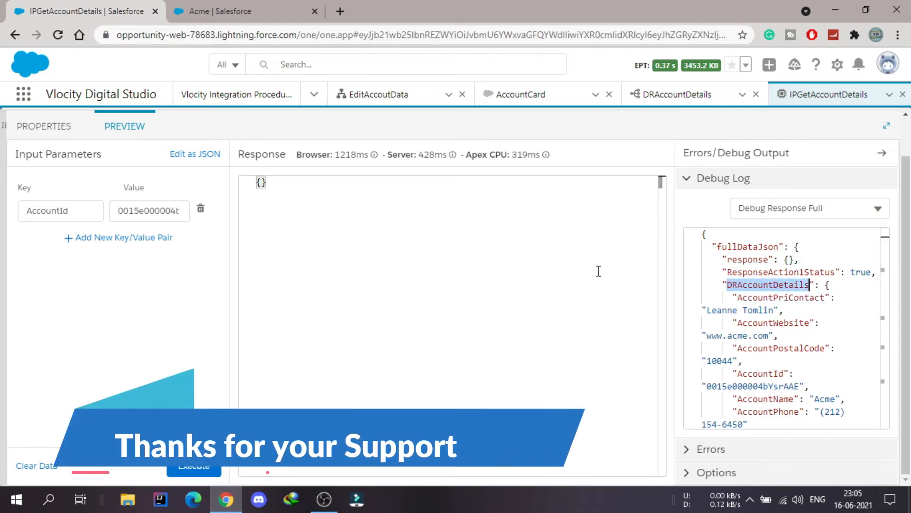
pyautogui.click(53, 127)
pyautogui.click(540, 296)
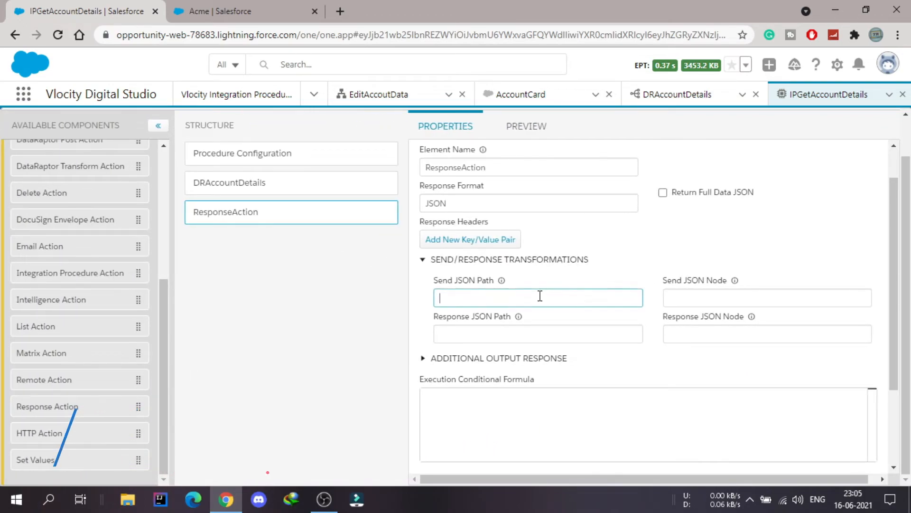
pyautogui.hotkey('ctrl', 'v')
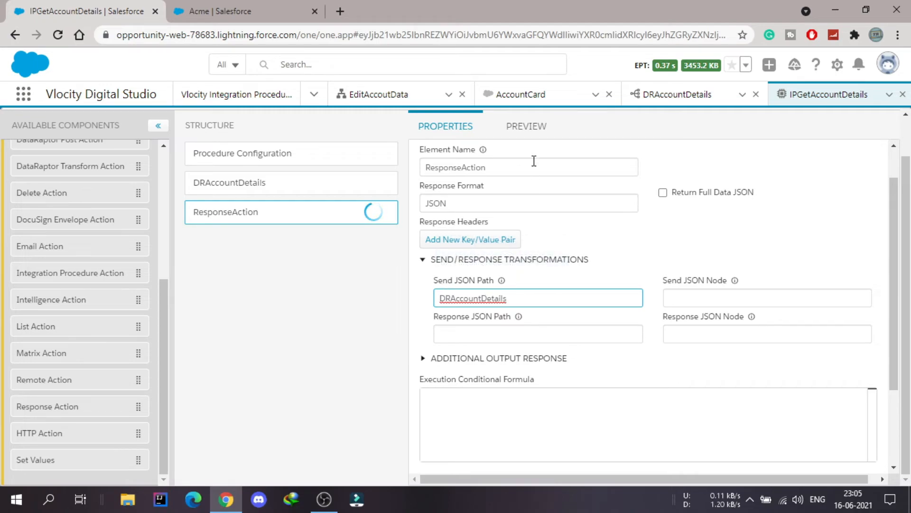
# Execute the procedure again in the preview with the same AccountId, and review the response action's Execution Conditional Formula property.
pyautogui.click(526, 126)
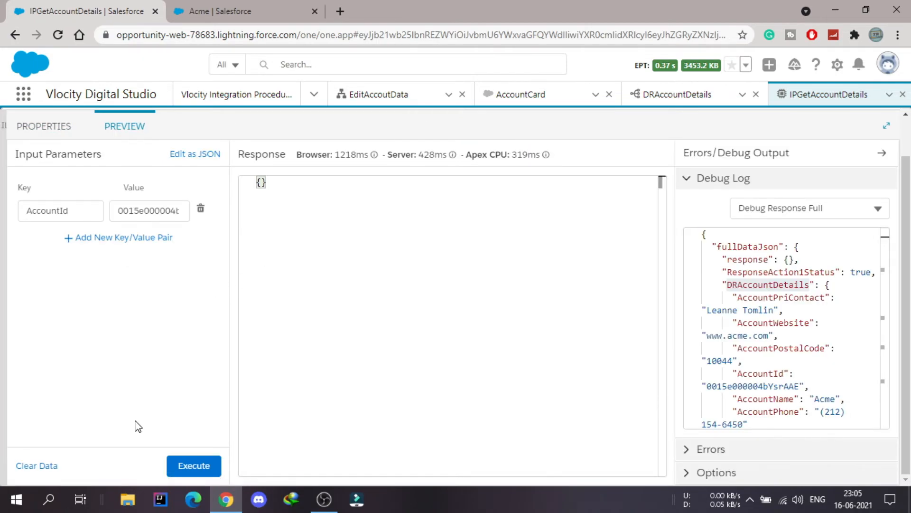
pyautogui.click(205, 466)
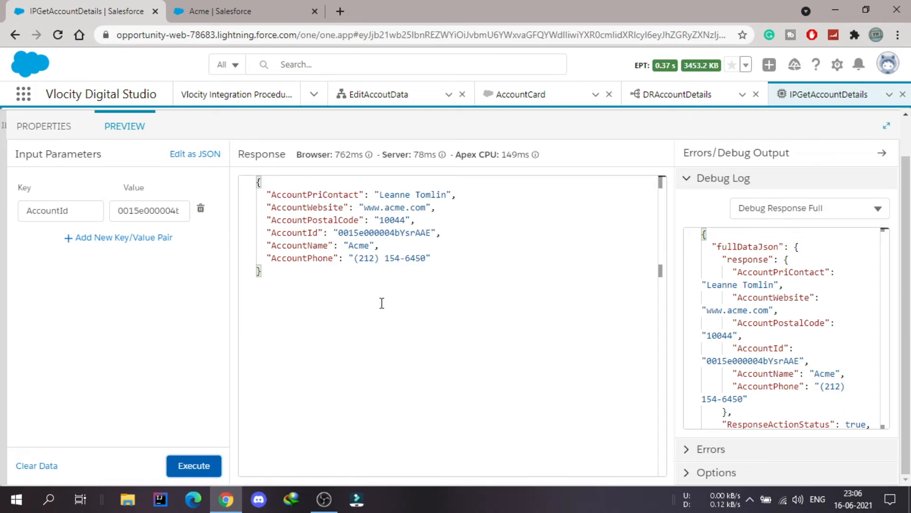
pyautogui.click(21, 127)
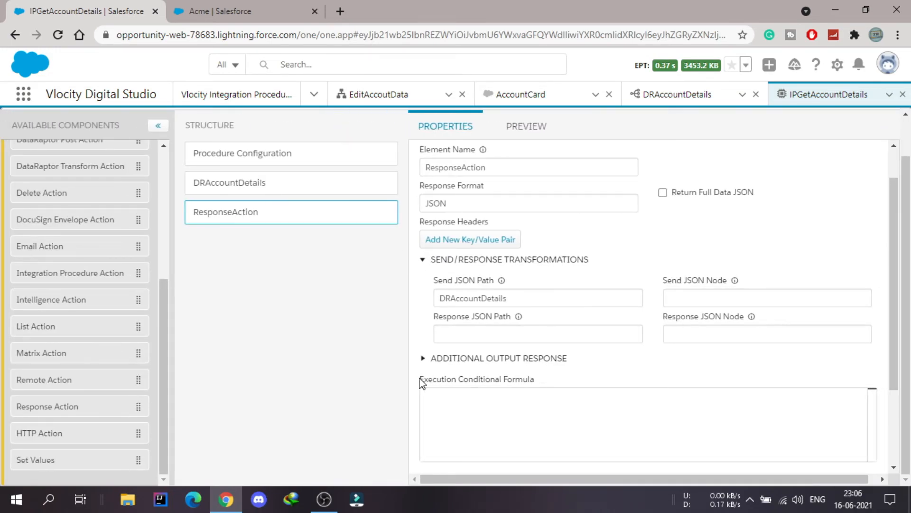
pyautogui.moveTo(421, 382); pyautogui.dragTo(552, 388)
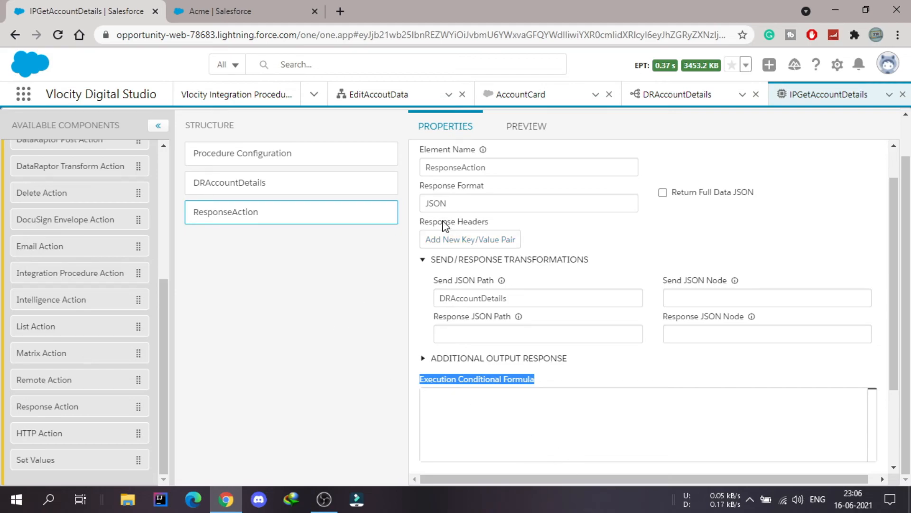
pyautogui.scroll(1, 402, 236)
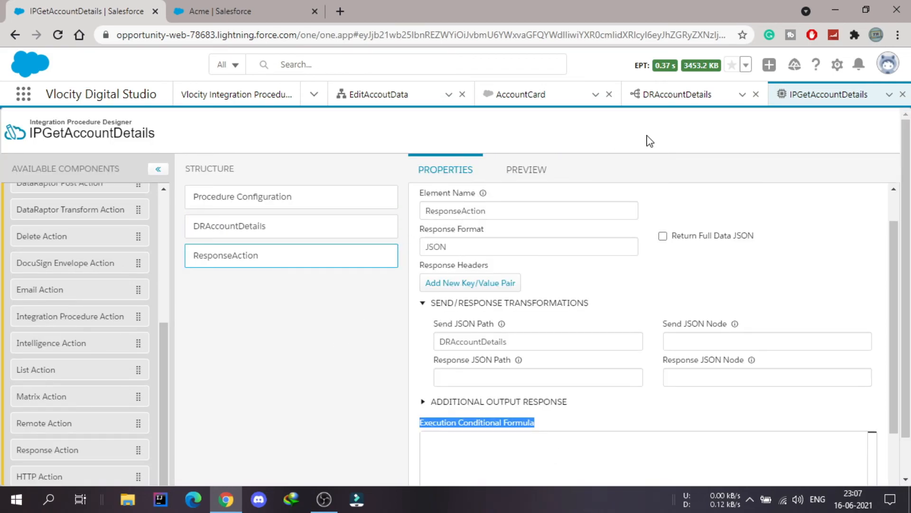
# Review the AccountCard FlexCard and its display on the Acme account page alongside the IPGetAccountDetails preview response.
pyautogui.click(497, 94)
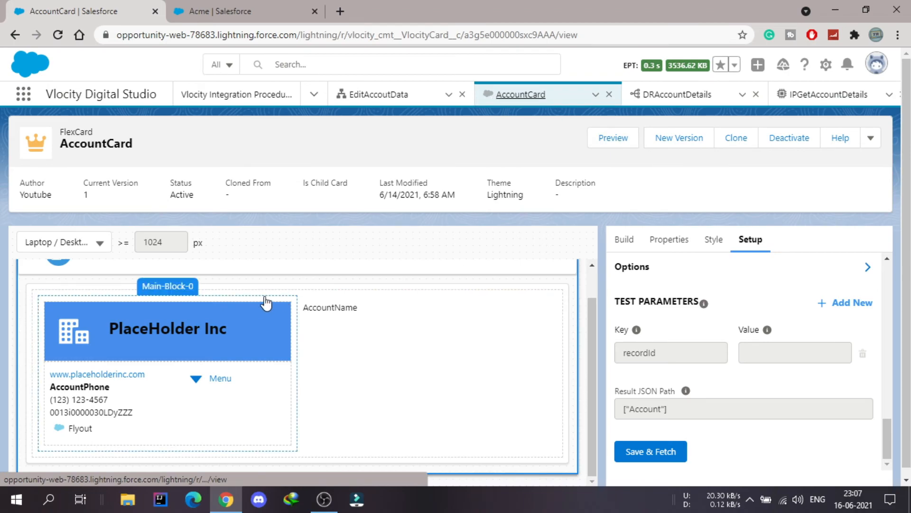
pyautogui.scroll(-1, 427, 238)
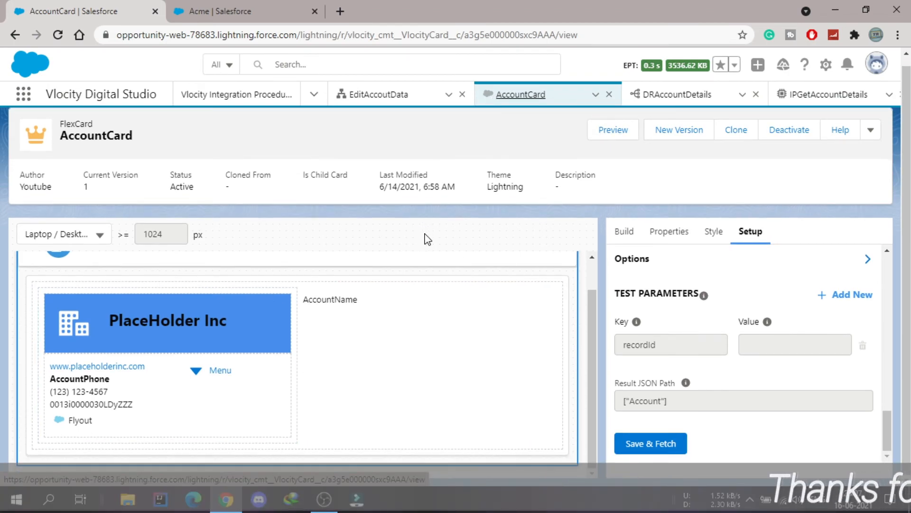
pyautogui.click(802, 95)
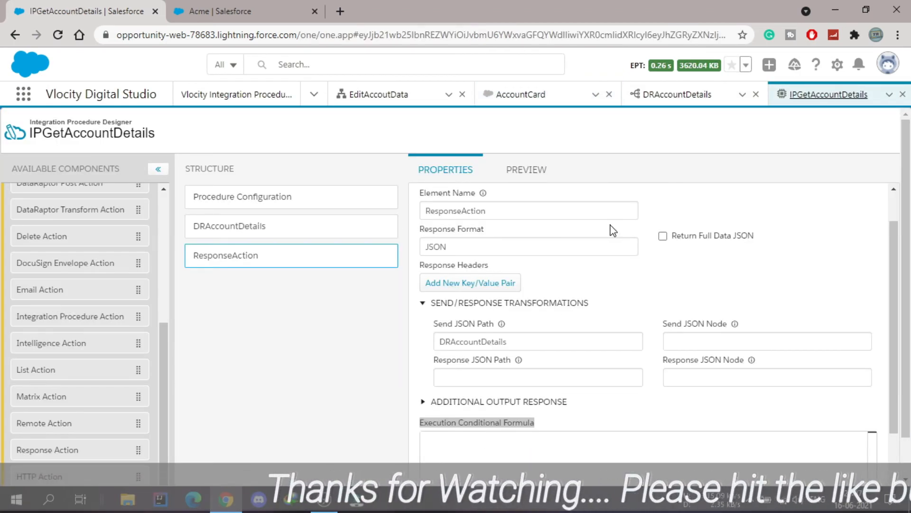
pyautogui.click(538, 174)
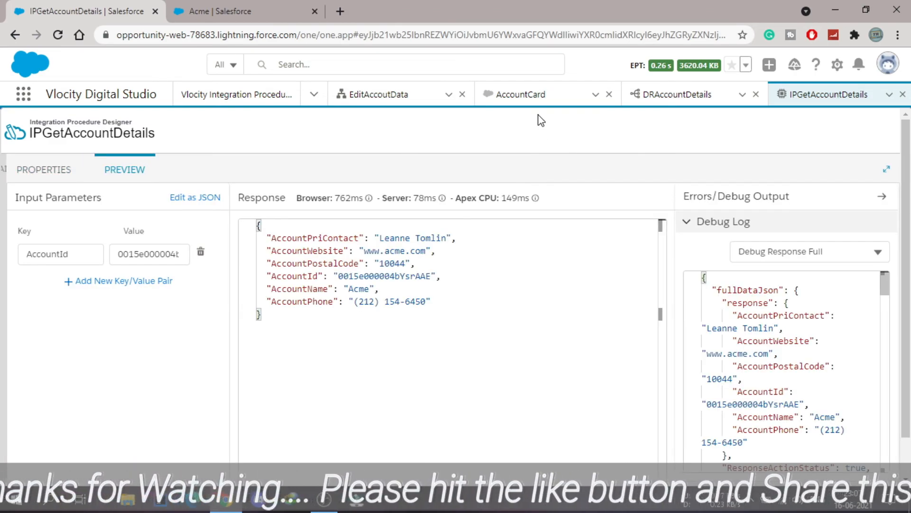
pyautogui.click(510, 97)
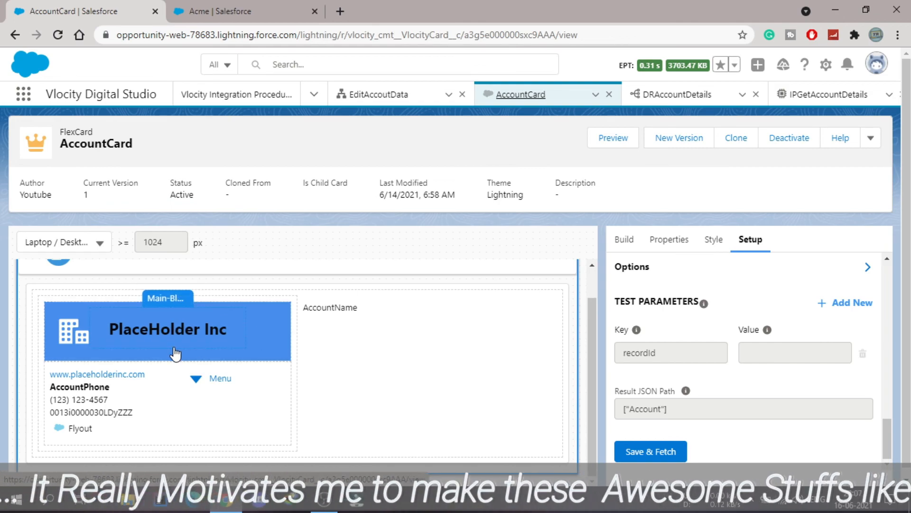
pyautogui.click(284, 7)
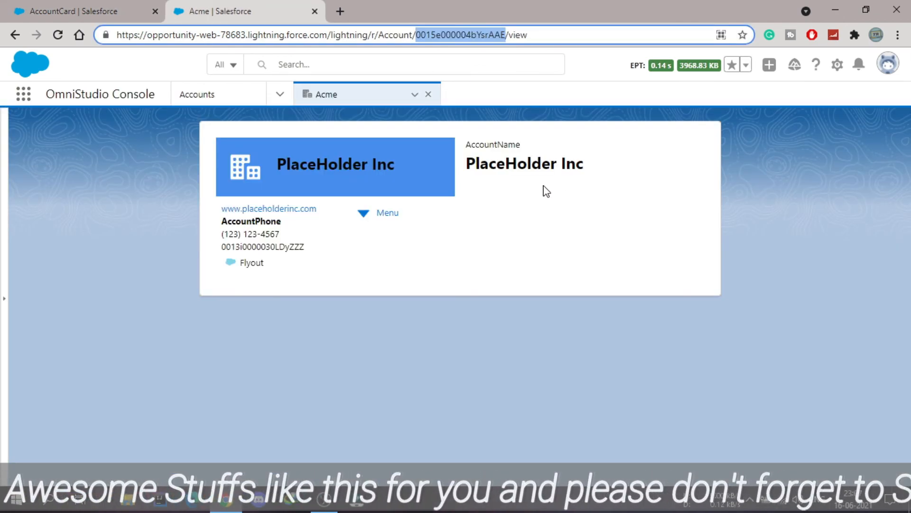
pyautogui.click(91, 6)
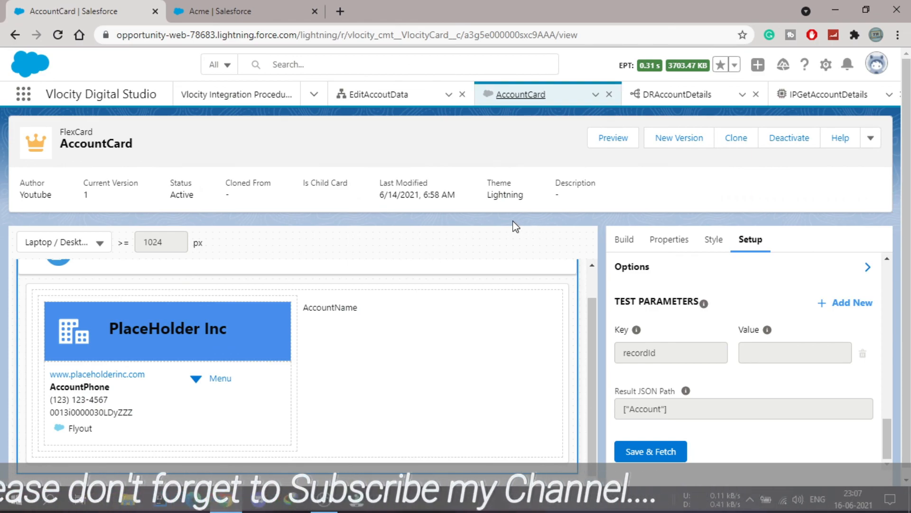